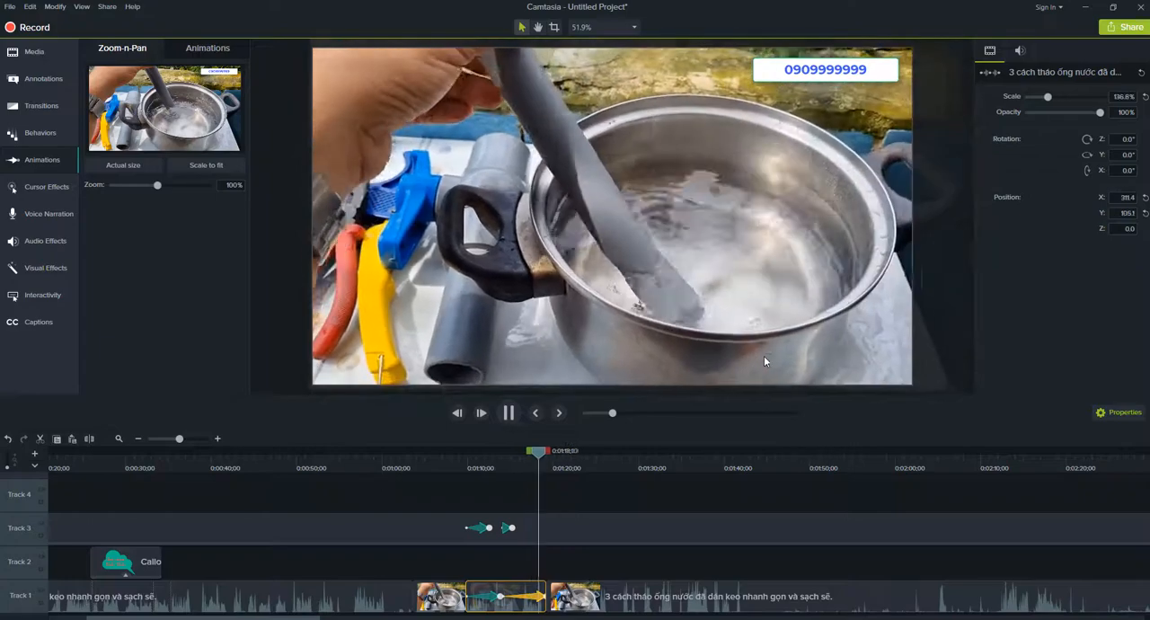
{"action": "key", "text": "space"}
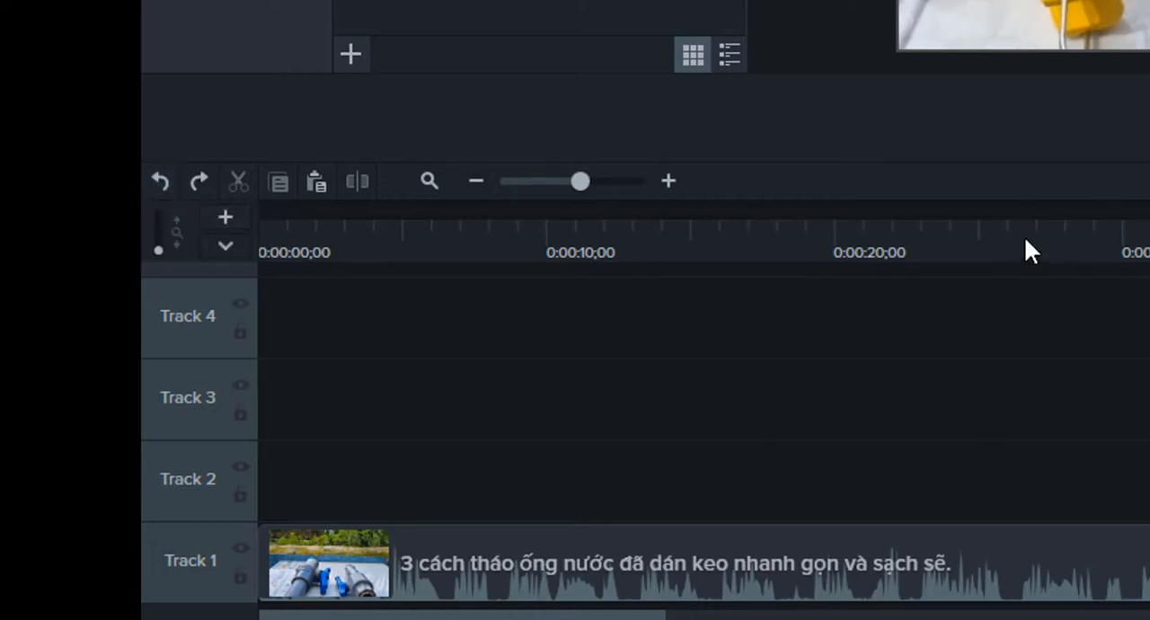
Cut the section from 0:00:25;27 to 0:00:29;07 out of the video on Track 1.
{"action": "left_click_drag", "start_coordinate": [1011, 252], "coordinate": [1003, 324]}
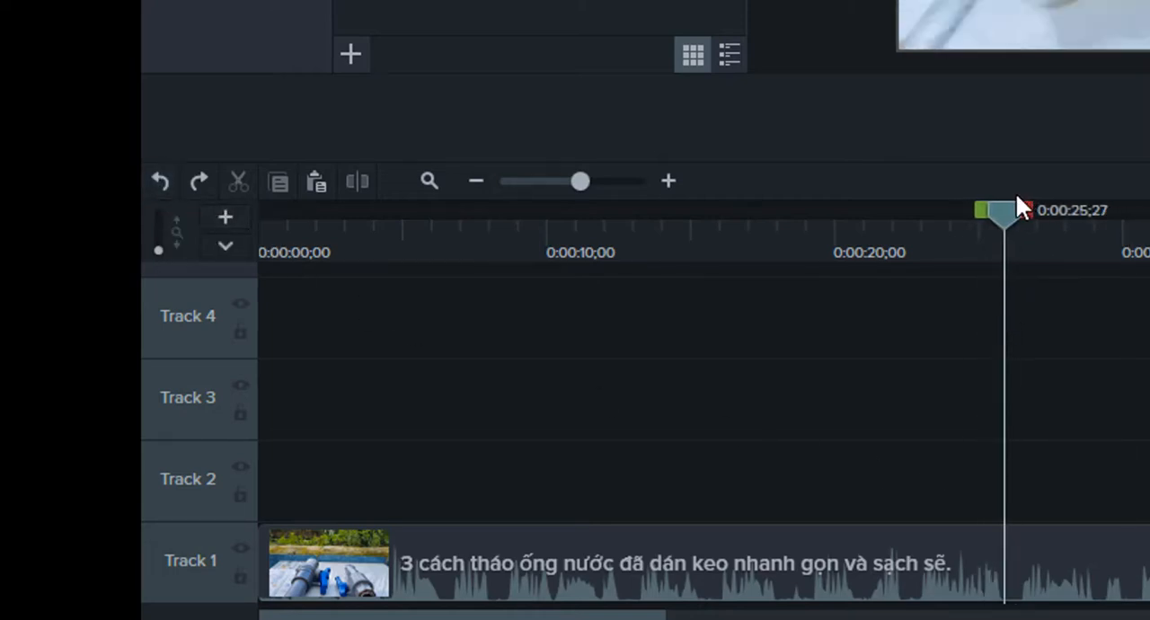
{"action": "left_click_drag", "start_coordinate": [1026, 208], "coordinate": [1127, 270]}
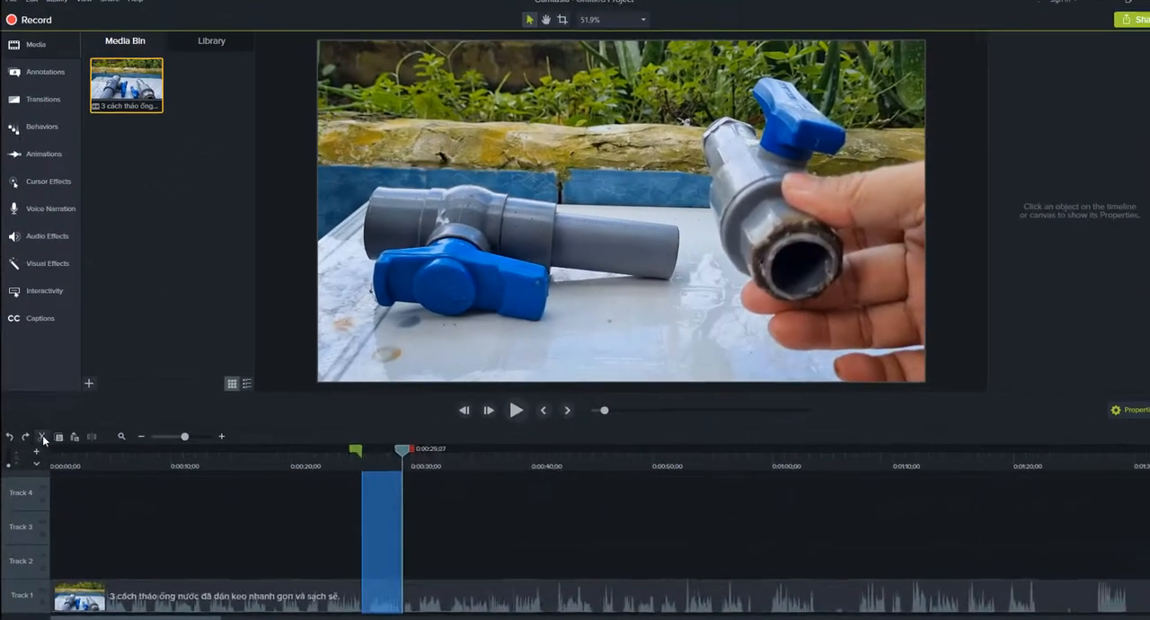
{"action": "left_click", "coordinate": [241, 180]}
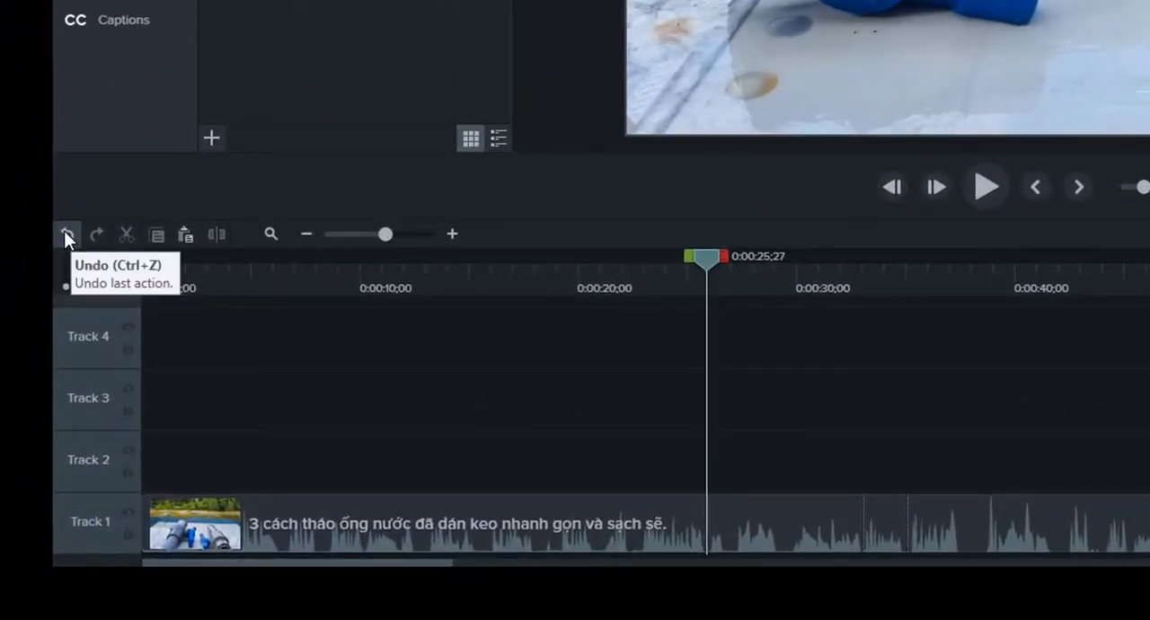
Undo the cut of the selected timeline section and redo it.
{"action": "left_click", "coordinate": [64, 230]}
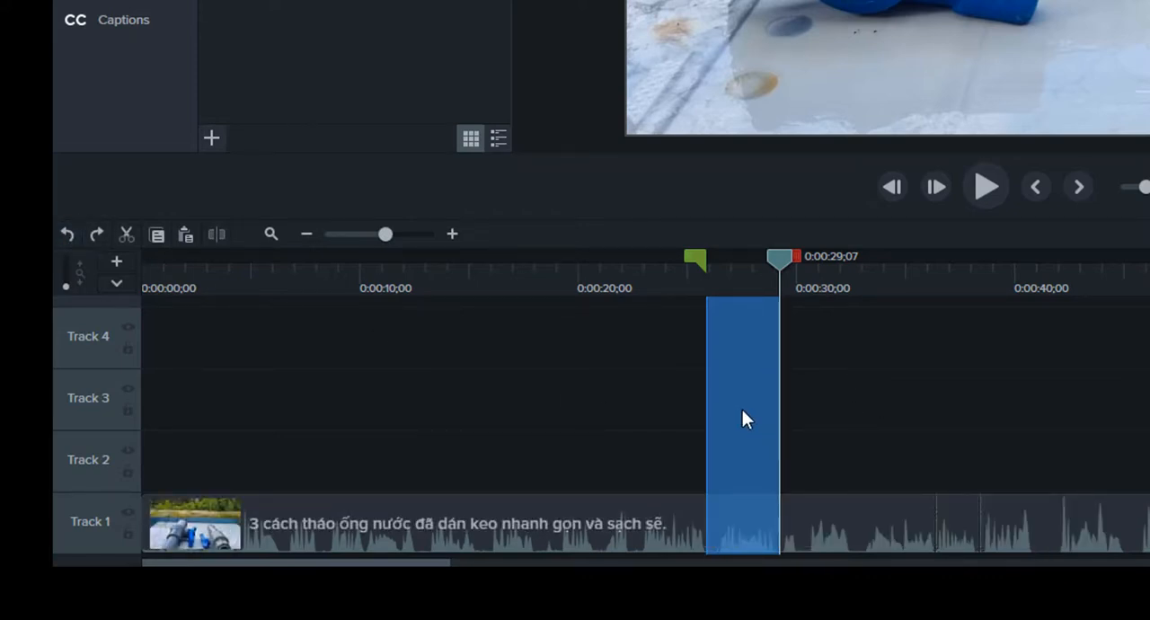
{"action": "left_click", "coordinate": [96, 232]}
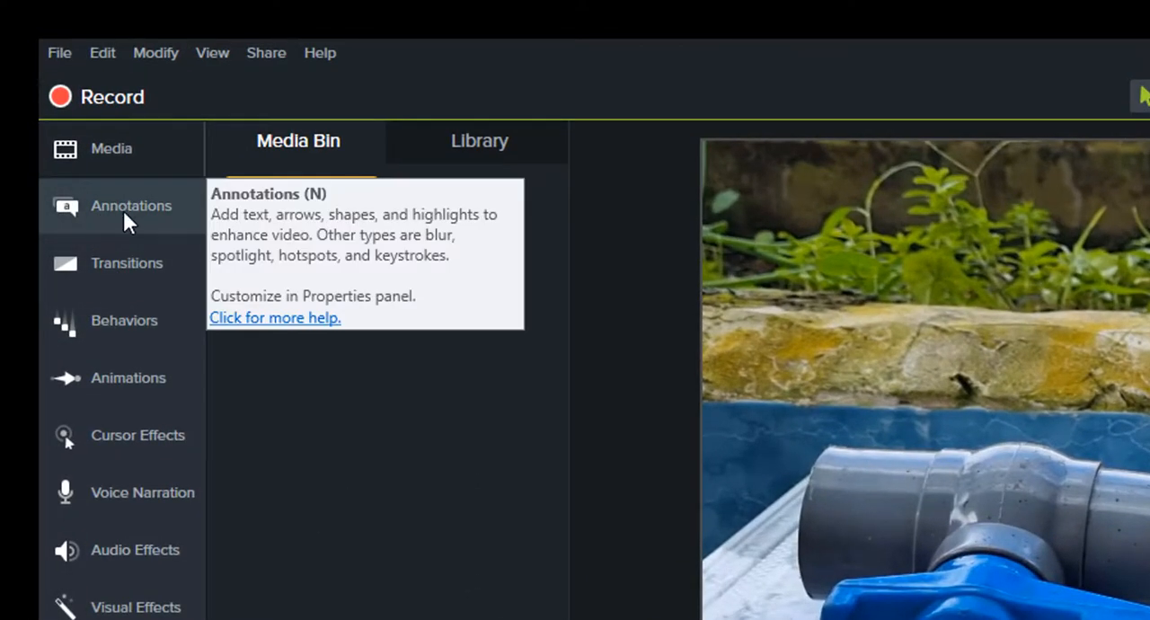
Add a green thought bubble callout to Track 2 at 0:00:25;27, placed in the frame's upper-left corner with its tail aimed lower right.
{"action": "left_click", "coordinate": [123, 209]}
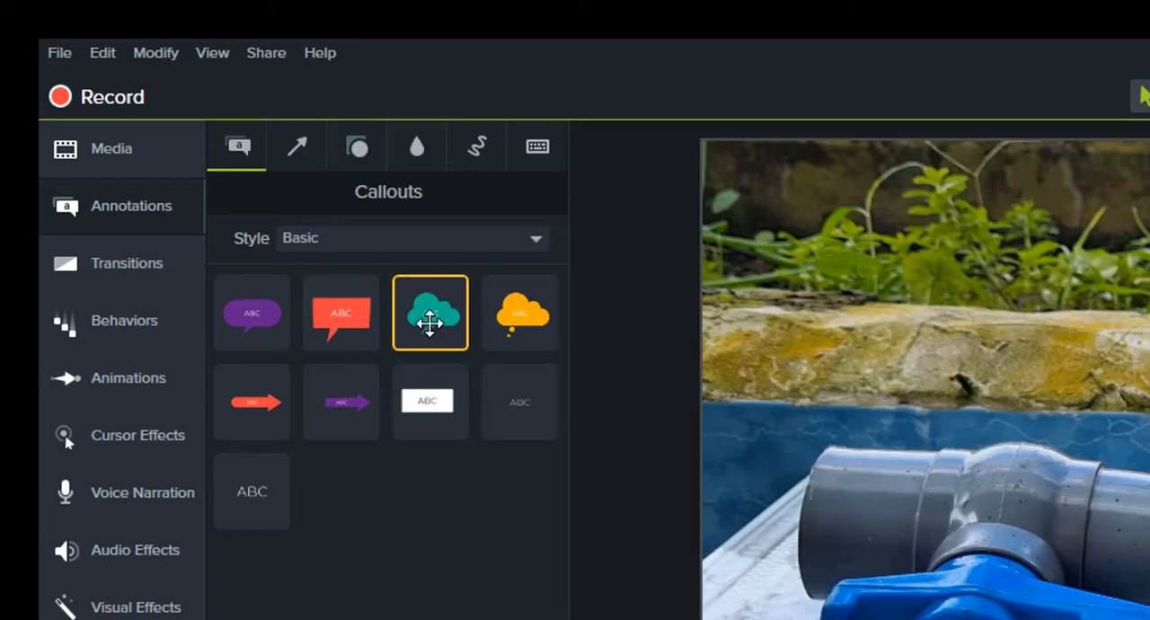
{"action": "left_click_drag", "start_coordinate": [430, 312], "coordinate": [356, 565]}
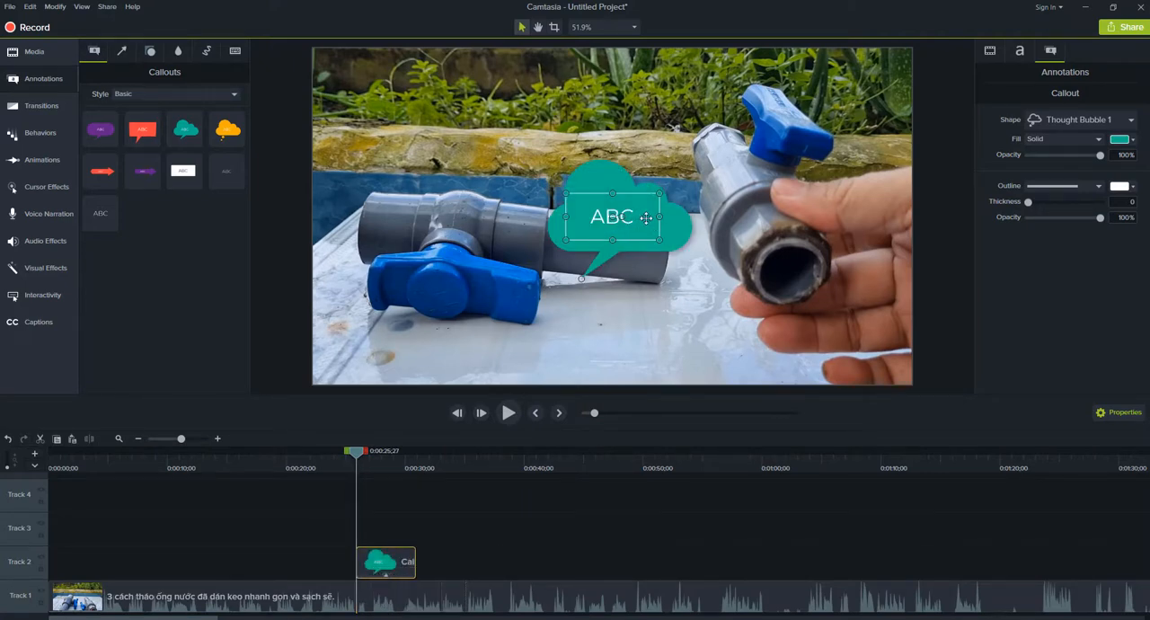
{"action": "left_click_drag", "start_coordinate": [646, 218], "coordinate": [411, 112]}
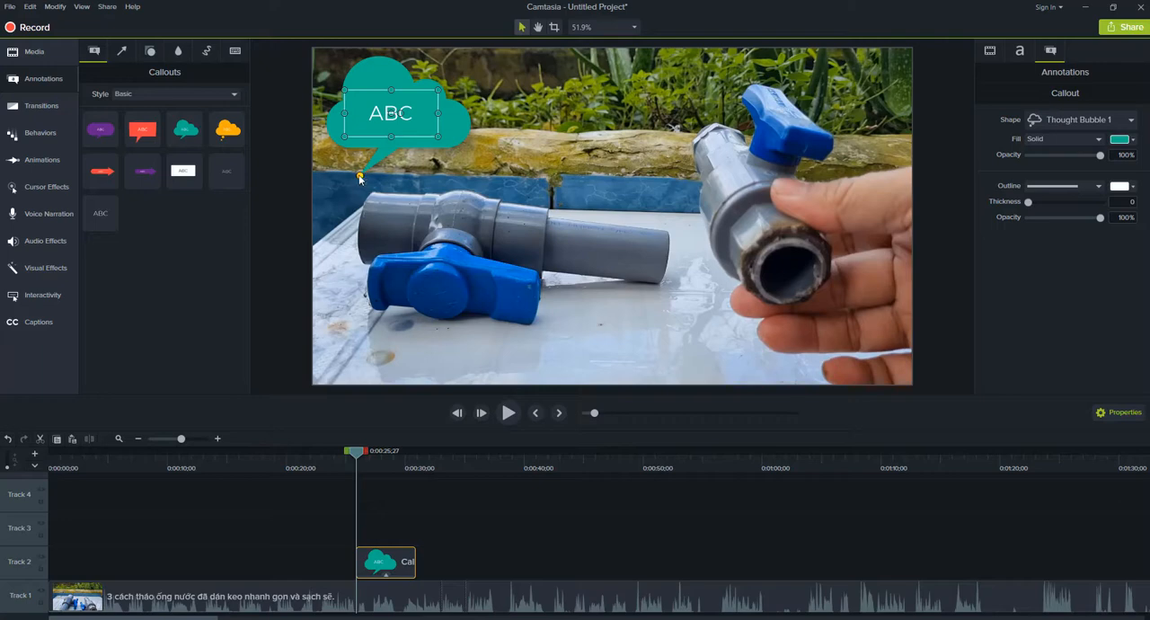
{"action": "left_click_drag", "start_coordinate": [360, 177], "coordinate": [489, 178]}
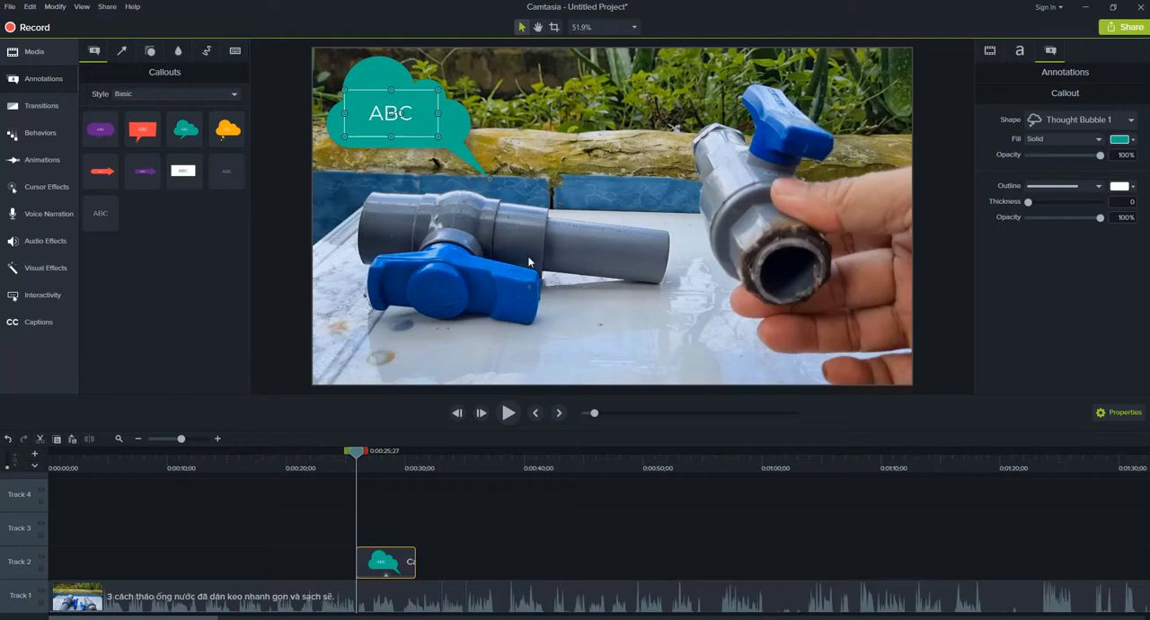
Replace the thought bubble's placeholder text with "Ống nhựa Bình Minh".
{"action": "double_click", "coordinate": [375, 113]}
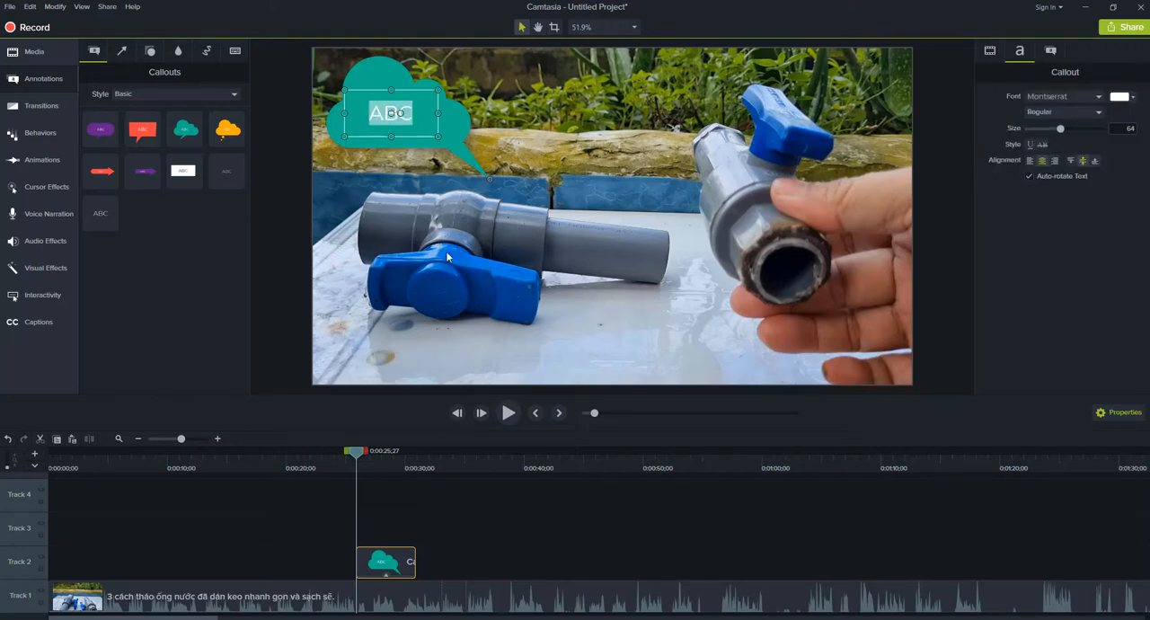
{"action": "type", "text": "Ống nhu"}
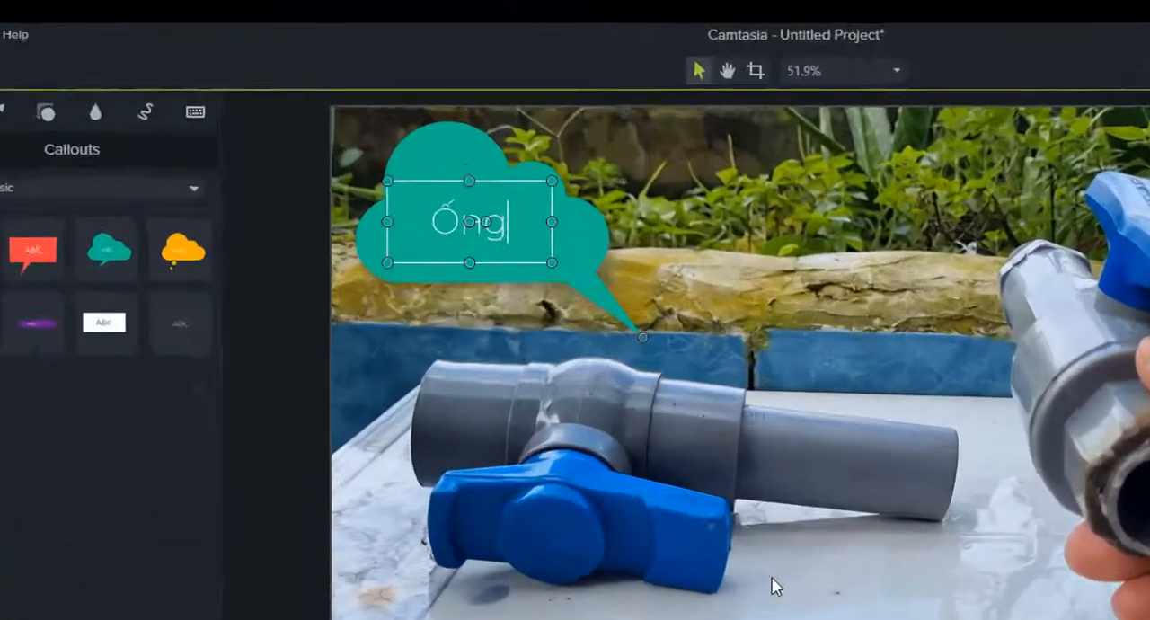
{"action": "type", "text": "ựa Bìn"}
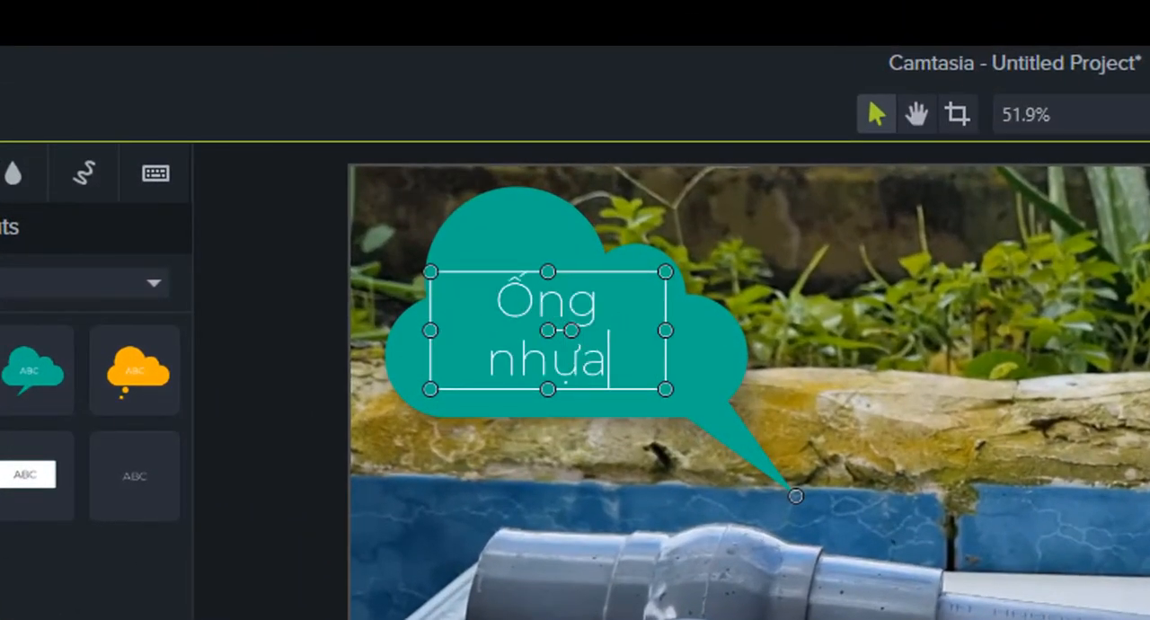
{"action": "type", "text": "h Minh"}
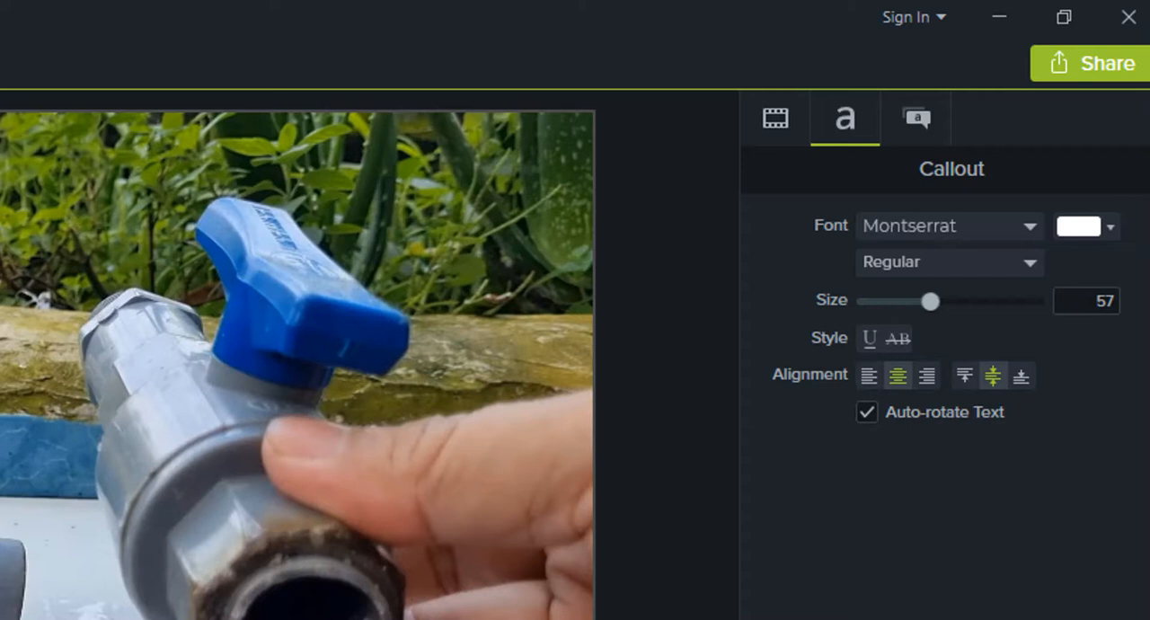
Set the callout text's colour to red and its weight to Bold.
{"action": "left_click", "coordinate": [1111, 227]}
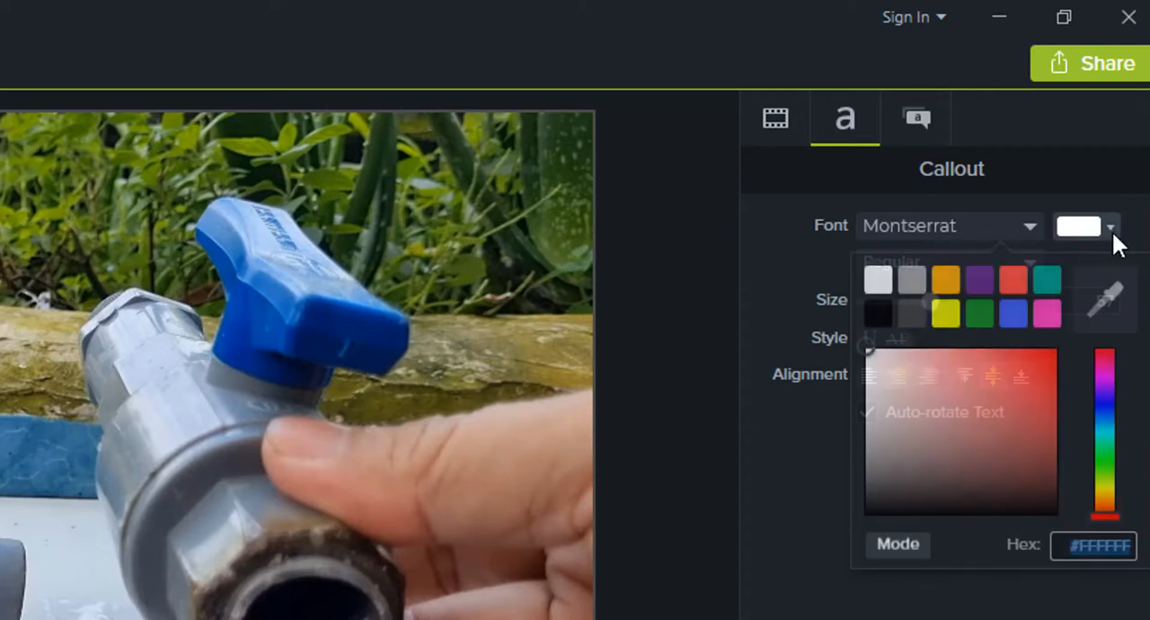
{"action": "left_click", "coordinate": [1014, 279]}
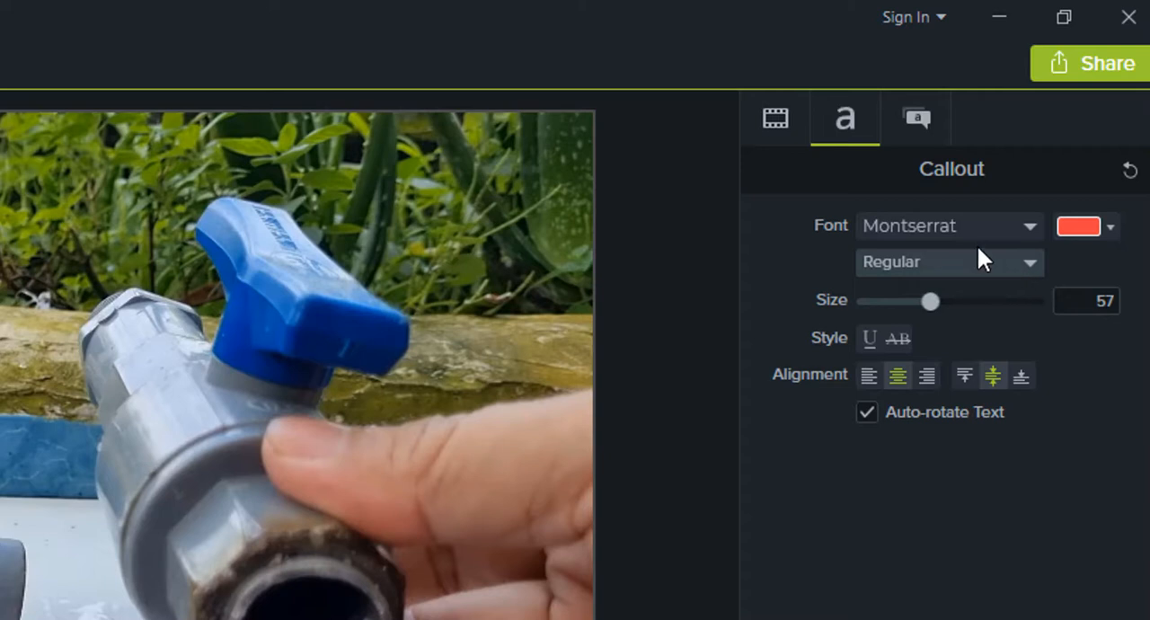
{"action": "left_click", "coordinate": [1030, 263]}
{"action": "left_click", "coordinate": [894, 353]}
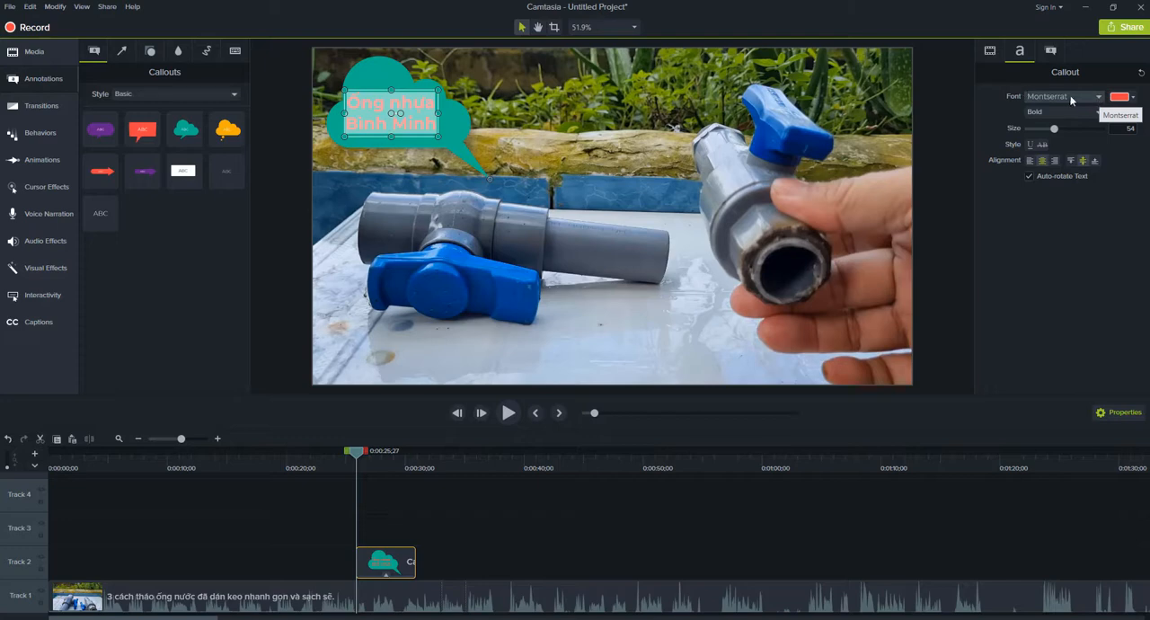
Change the callout text's font to Times New Roman.
{"action": "left_click", "coordinate": [1099, 97]}
{"action": "left_click", "coordinate": [1099, 97]}
{"action": "left_click", "coordinate": [1099, 97]}
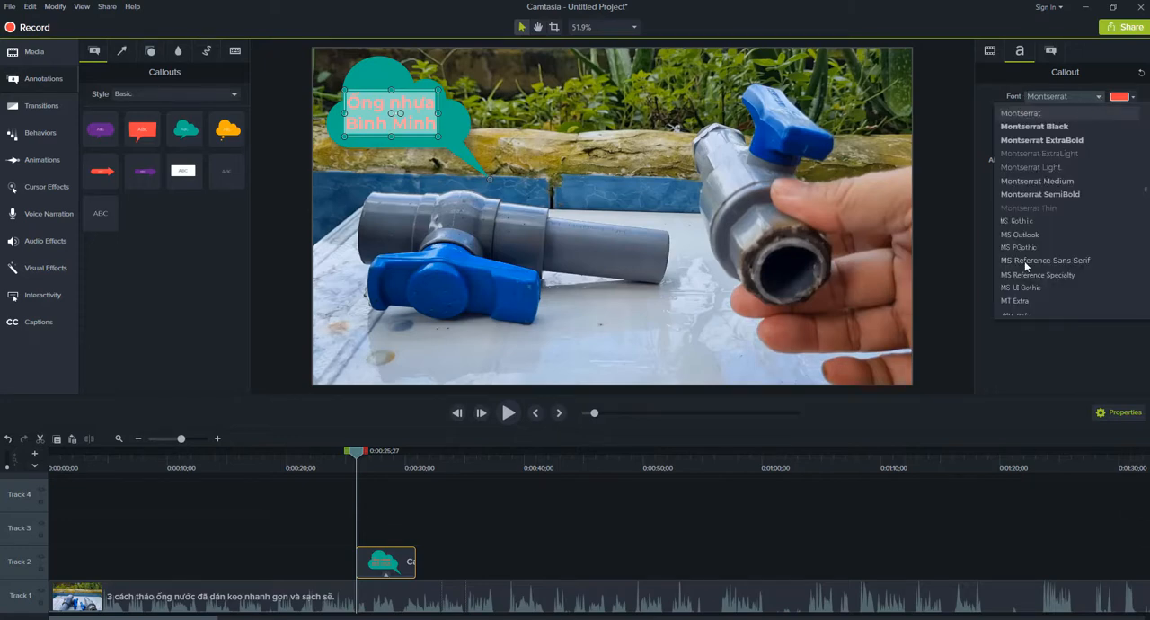
{"action": "scroll", "coordinate": [1027, 267], "scroll_direction": "down", "scroll_amount": 3}
{"action": "scroll", "coordinate": [1143, 191], "scroll_direction": "up", "scroll_amount": 3}
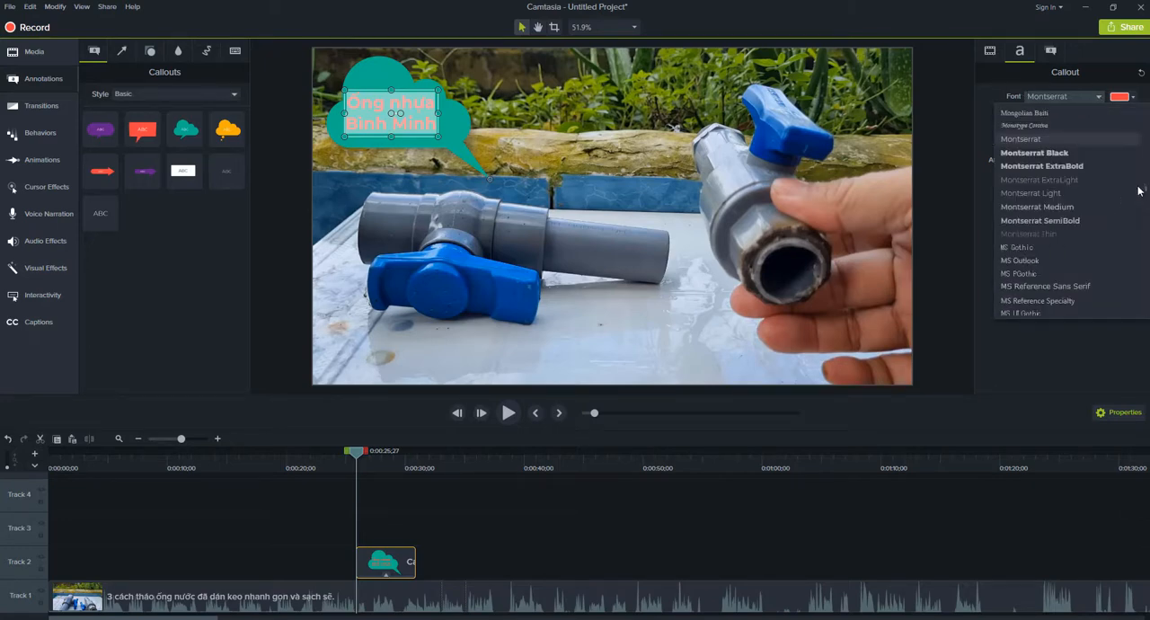
{"action": "scroll", "coordinate": [1066, 261], "scroll_direction": "down", "scroll_amount": 15}
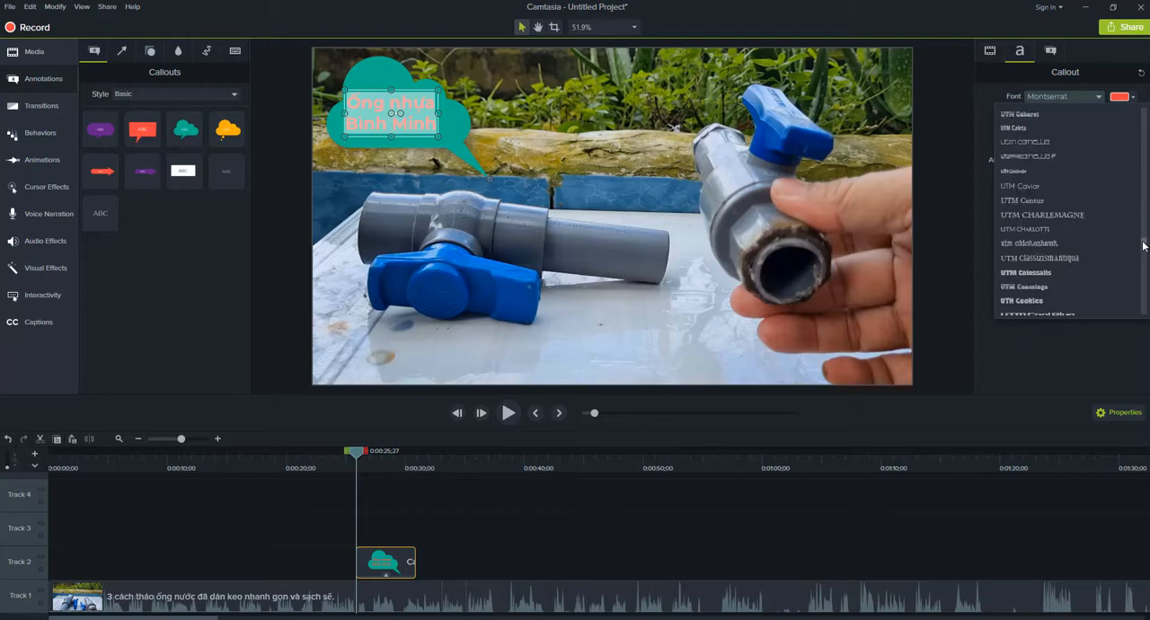
{"action": "scroll", "coordinate": [1065, 261], "scroll_direction": "down", "scroll_amount": 2}
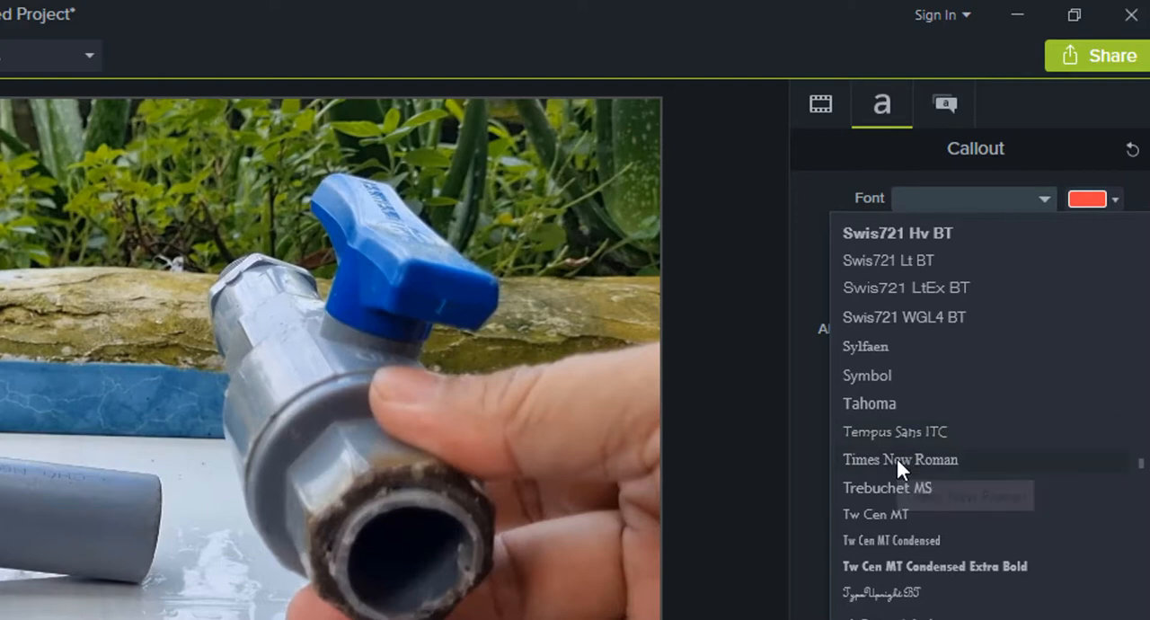
{"action": "left_click", "coordinate": [902, 458]}
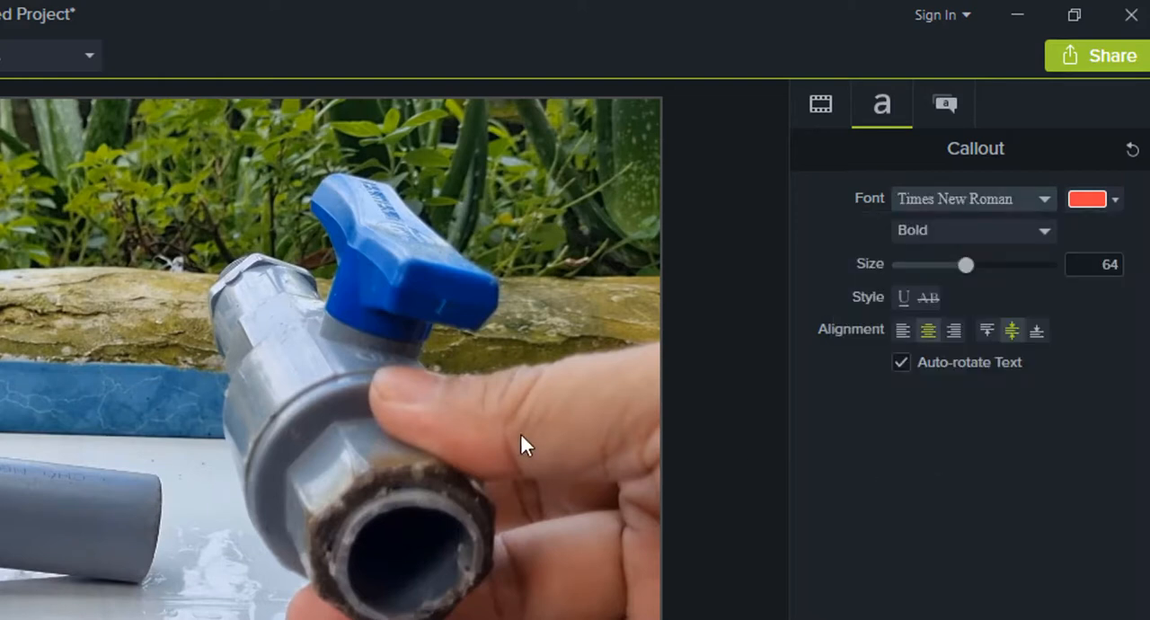
{"action": "left_click", "coordinate": [97, 396]}
Lengthen the thought bubble callout on Track 2 to a duration of about 11 seconds.
{"action": "left_click", "coordinate": [387, 569]}
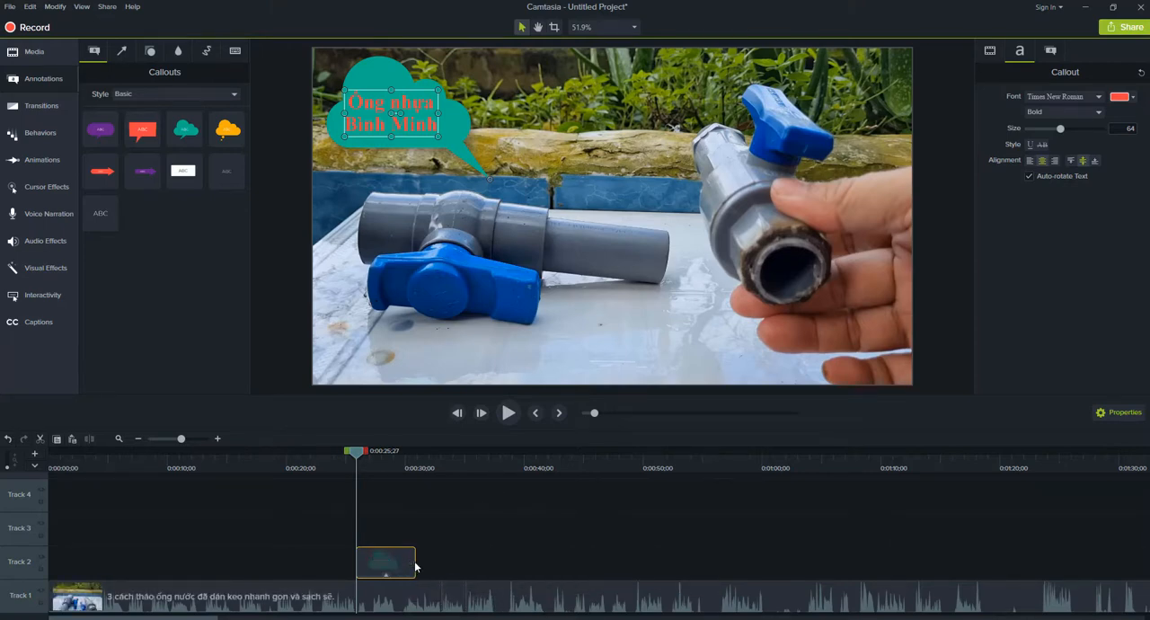
{"action": "left_click_drag", "start_coordinate": [431, 561], "coordinate": [492, 575]}
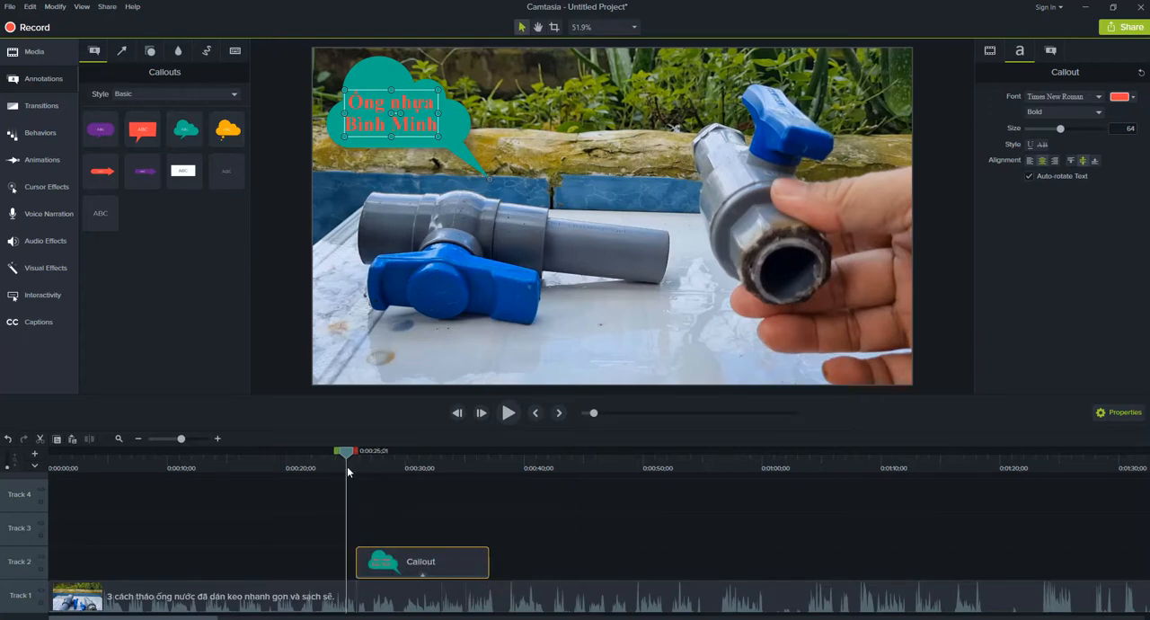
Play through the thought bubble callout and past its end on the timeline to check its timing.
{"action": "key", "text": "space"}
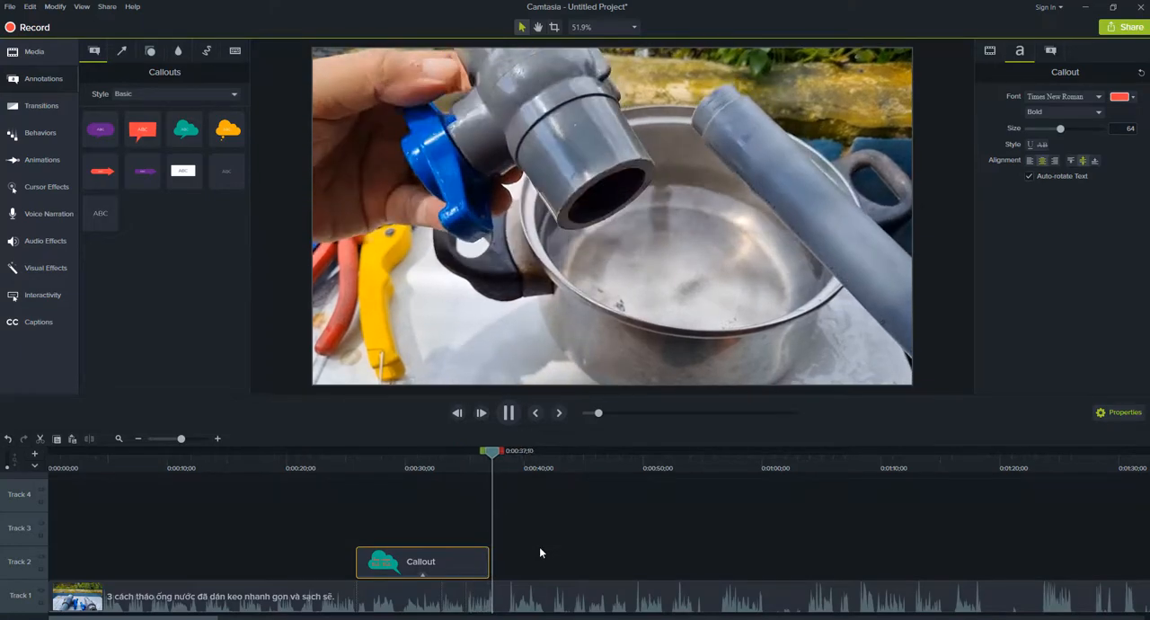
{"action": "key", "text": "space"}
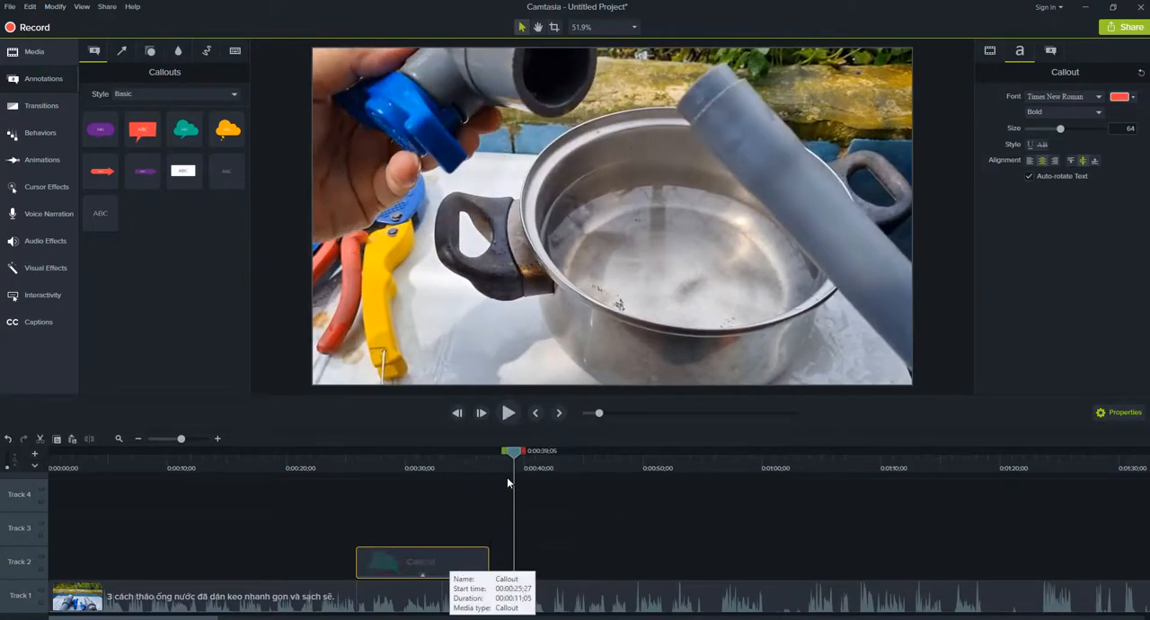
{"action": "left_click_drag", "start_coordinate": [476, 465], "coordinate": [548, 481]}
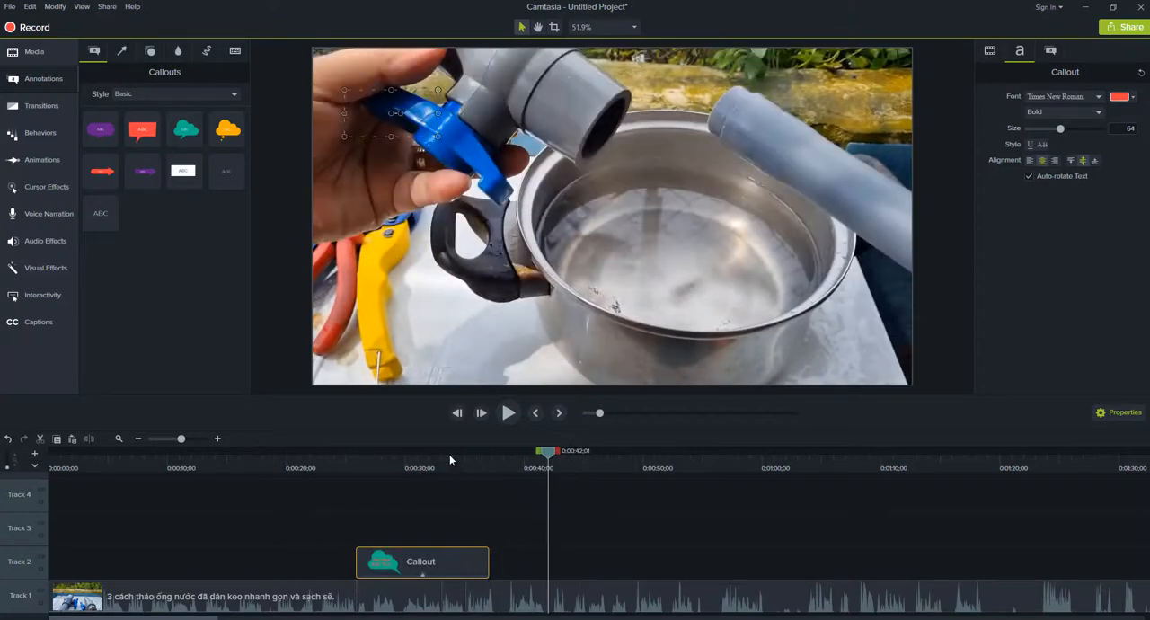
{"action": "left_click", "coordinate": [450, 460]}
{"action": "left_click", "coordinate": [468, 465]}
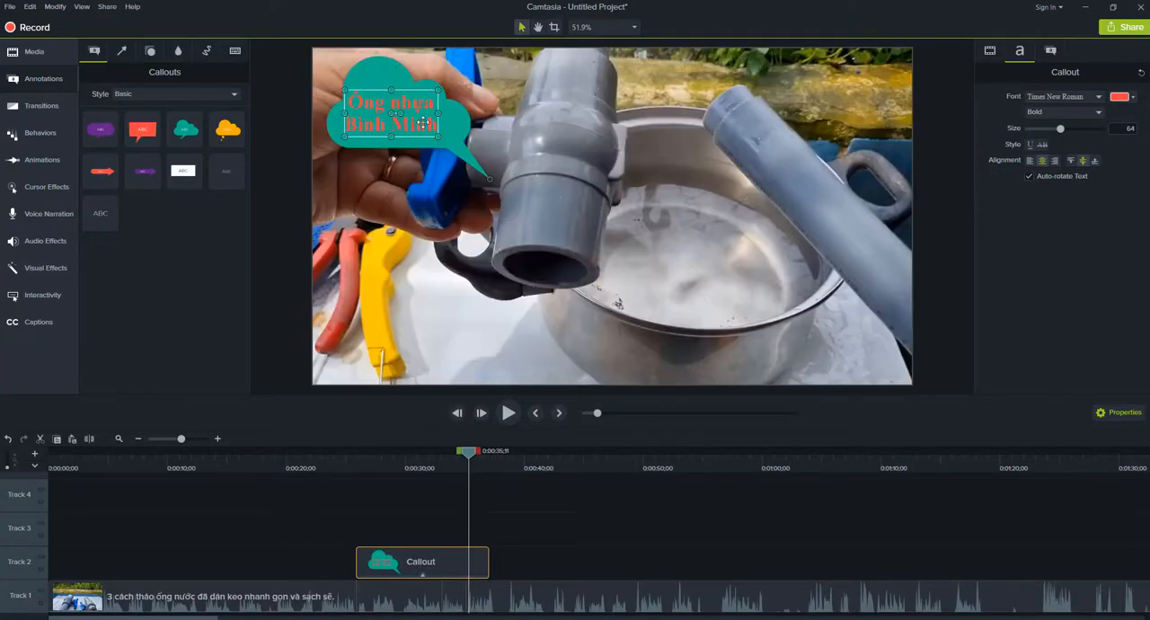
{"action": "left_click", "coordinate": [503, 518]}
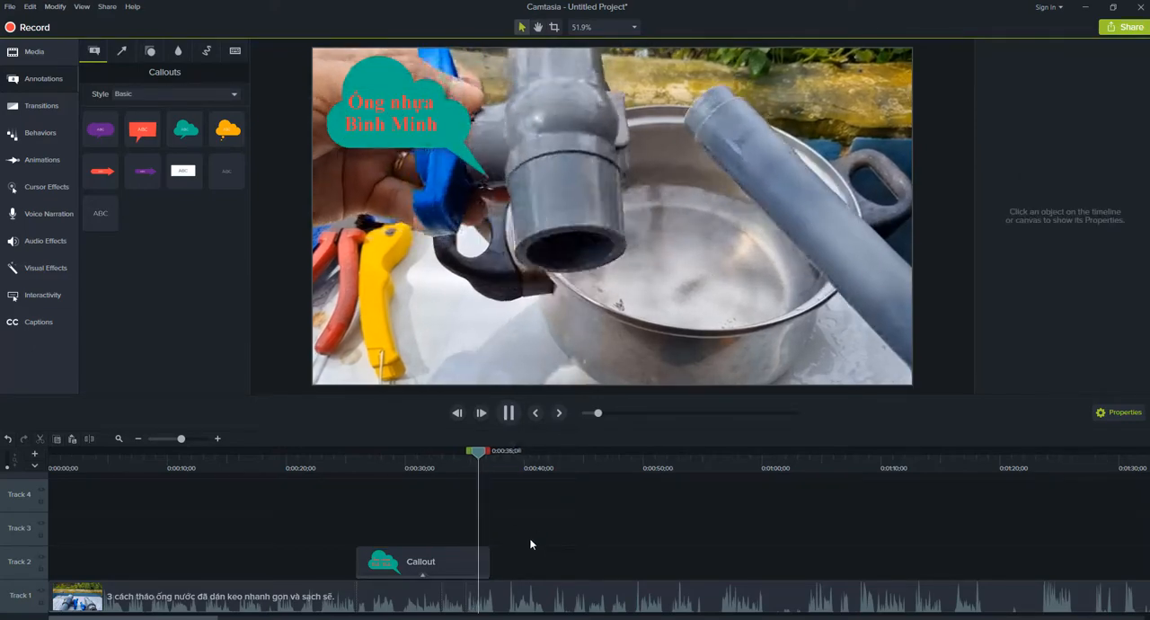
{"action": "key", "text": "space"}
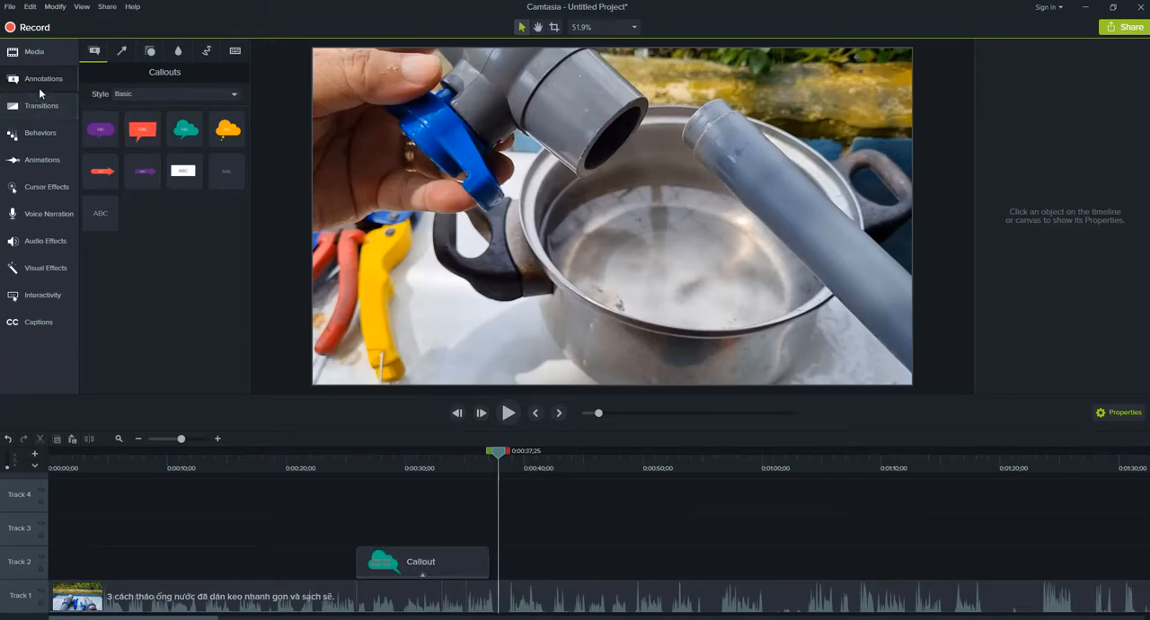
{"action": "left_click", "coordinate": [132, 129]}
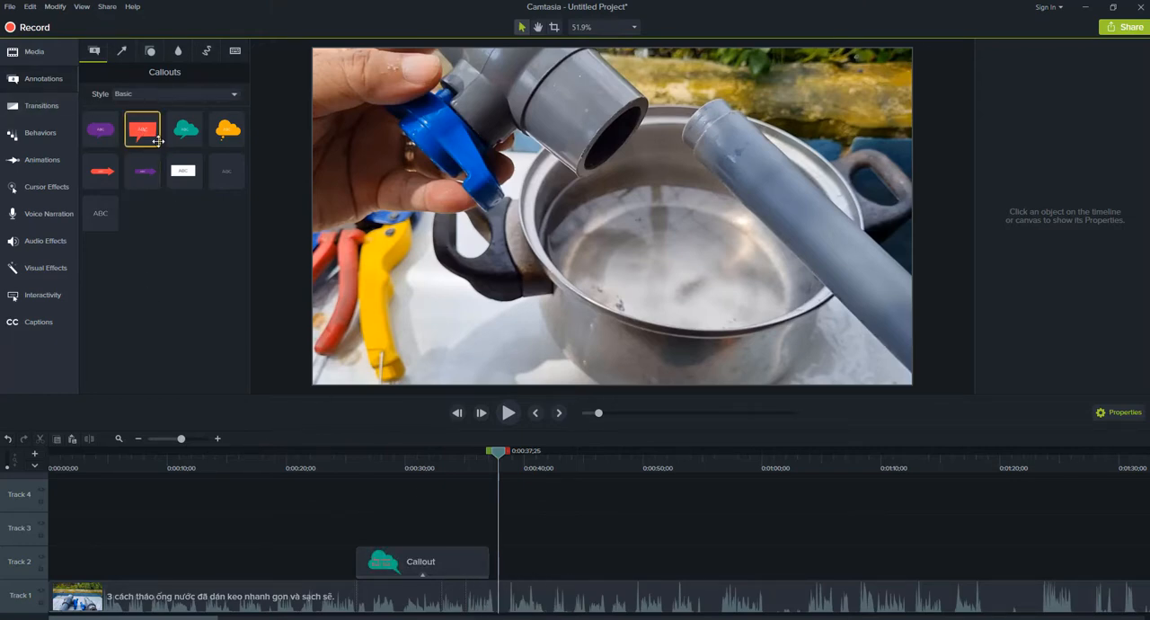
{"action": "left_click", "coordinate": [233, 95]}
{"action": "left_click", "coordinate": [154, 225]}
Shorten the thought bubble callout on Track 2 to a duration of 00:00:08;10.
{"action": "left_click", "coordinate": [427, 562]}
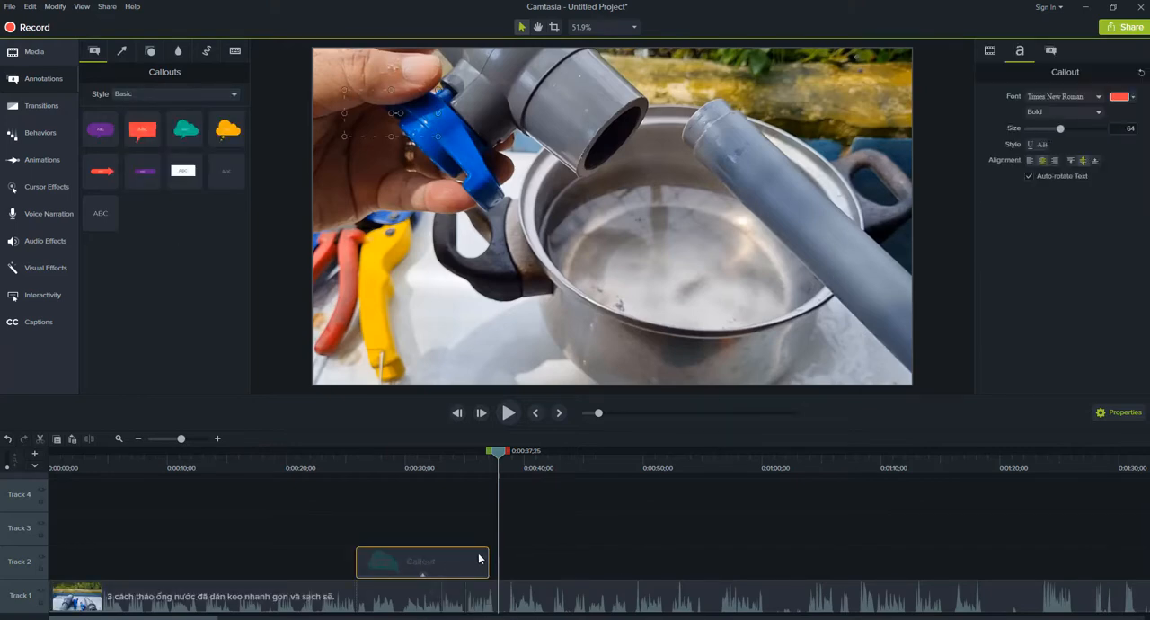
{"action": "left_click_drag", "start_coordinate": [488, 561], "coordinate": [440, 590]}
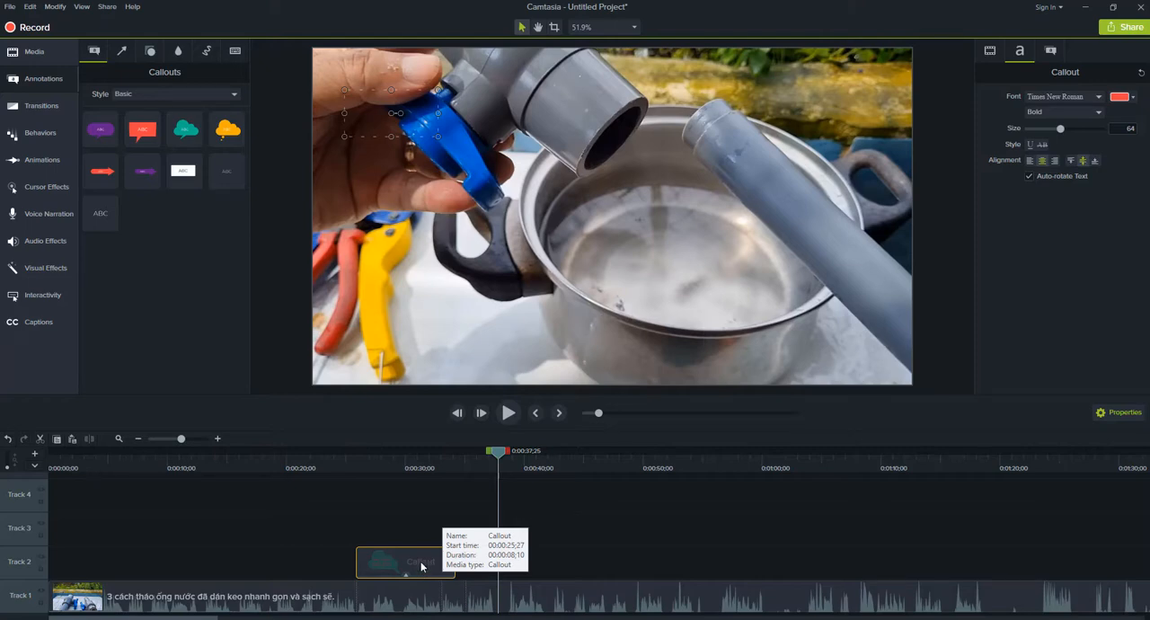
Add a white rectangular callout on Track 3 at 0:00:38;15, enter the phone number in bold blue and place it in the frame's lower-right corner.
{"action": "left_click_drag", "start_coordinate": [211, 193], "coordinate": [530, 549]}
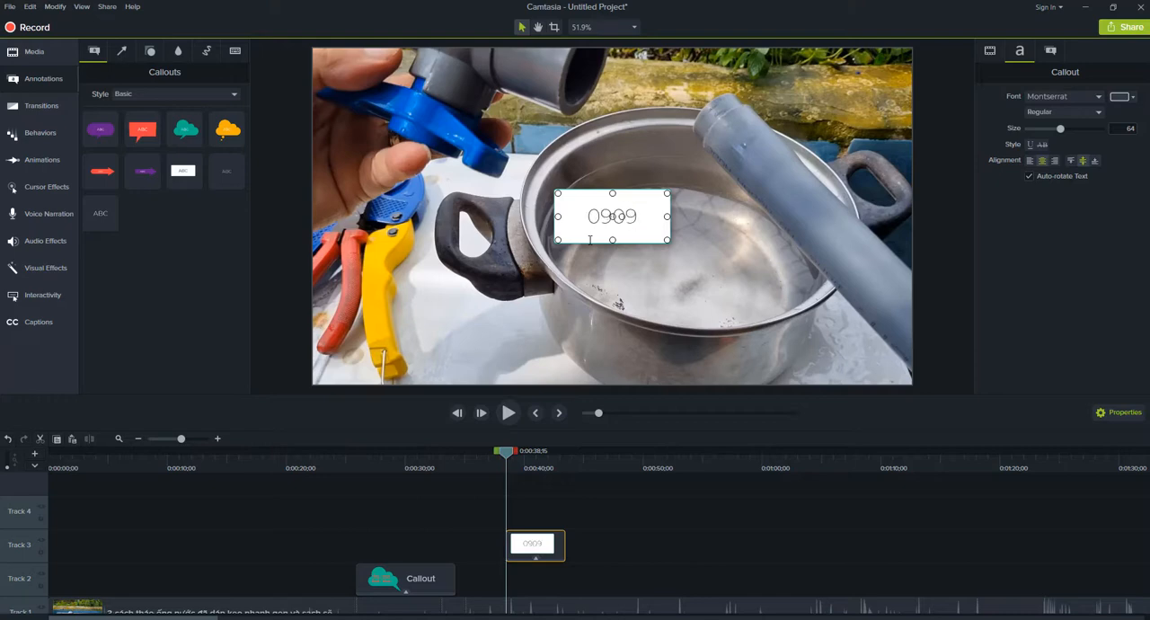
{"action": "type", "text": "999999"}
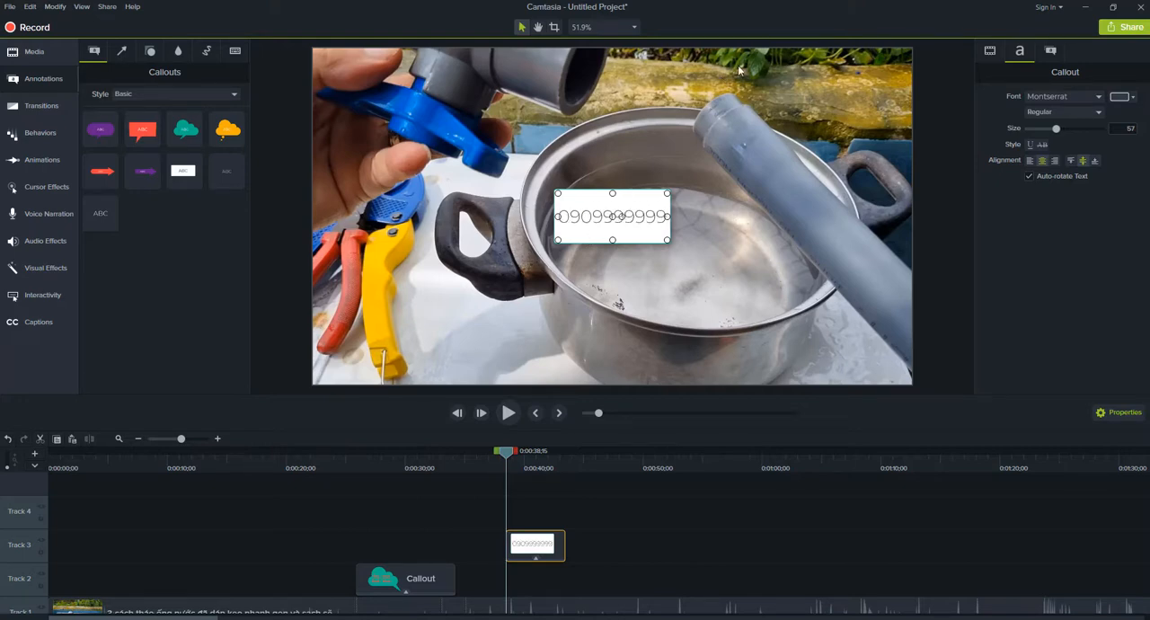
{"action": "left_click_drag", "start_coordinate": [680, 222], "coordinate": [887, 369]}
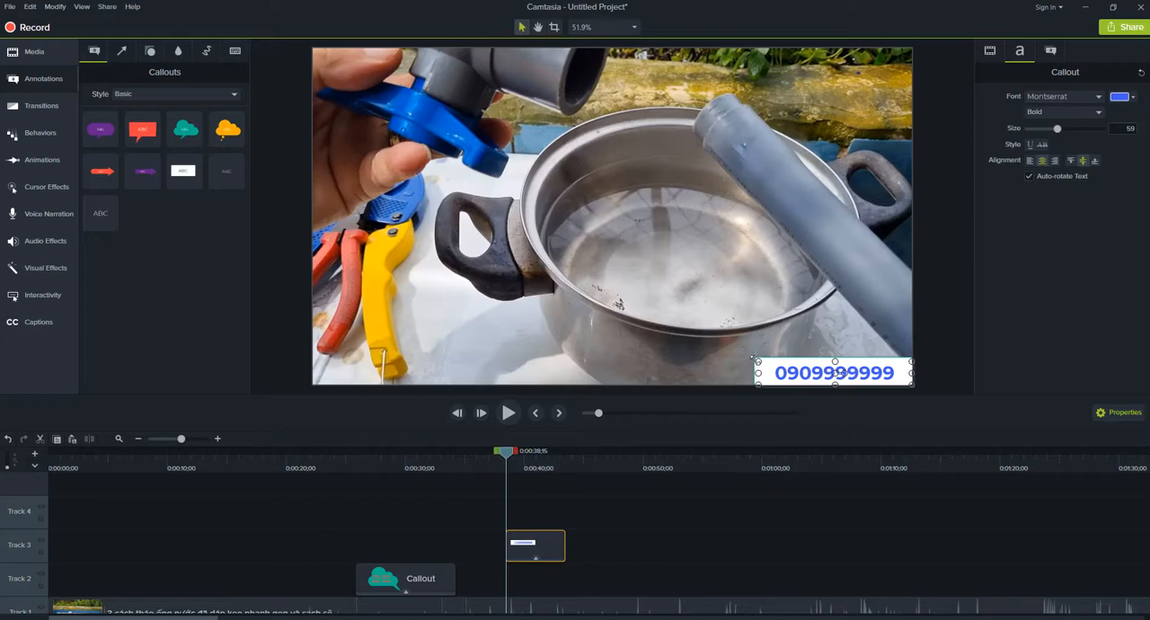
Shrink the white phone number callout and stretch its Track 3 clip from the start of the timeline across the full video.
{"action": "left_click_drag", "start_coordinate": [757, 360], "coordinate": [773, 367]}
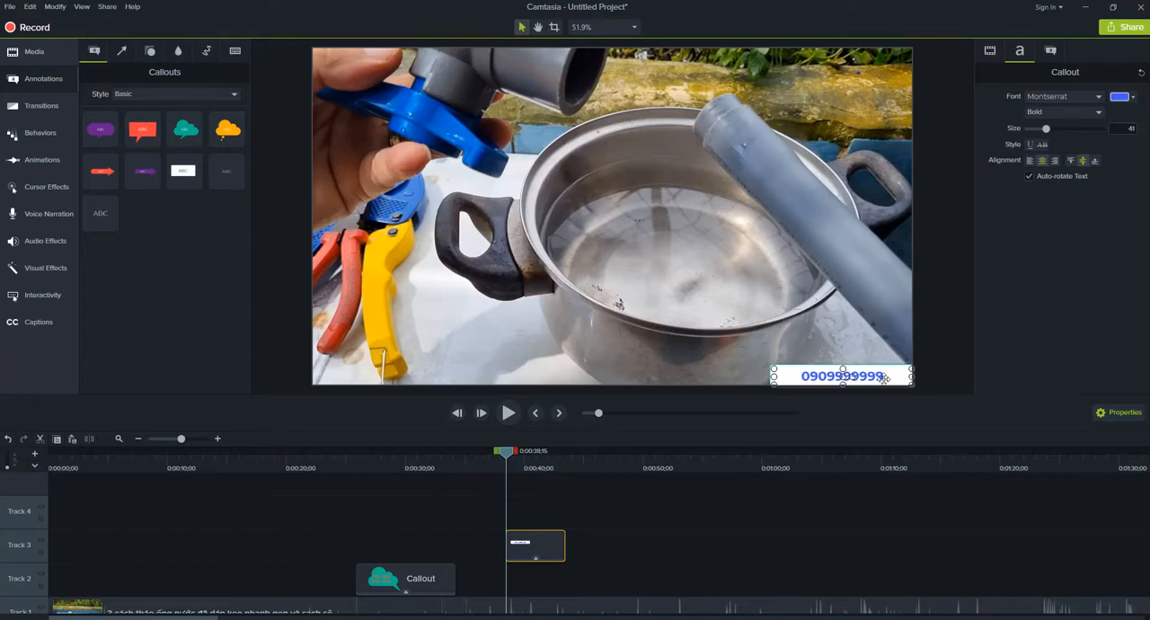
{"action": "left_click_drag", "start_coordinate": [539, 550], "coordinate": [13, 550]}
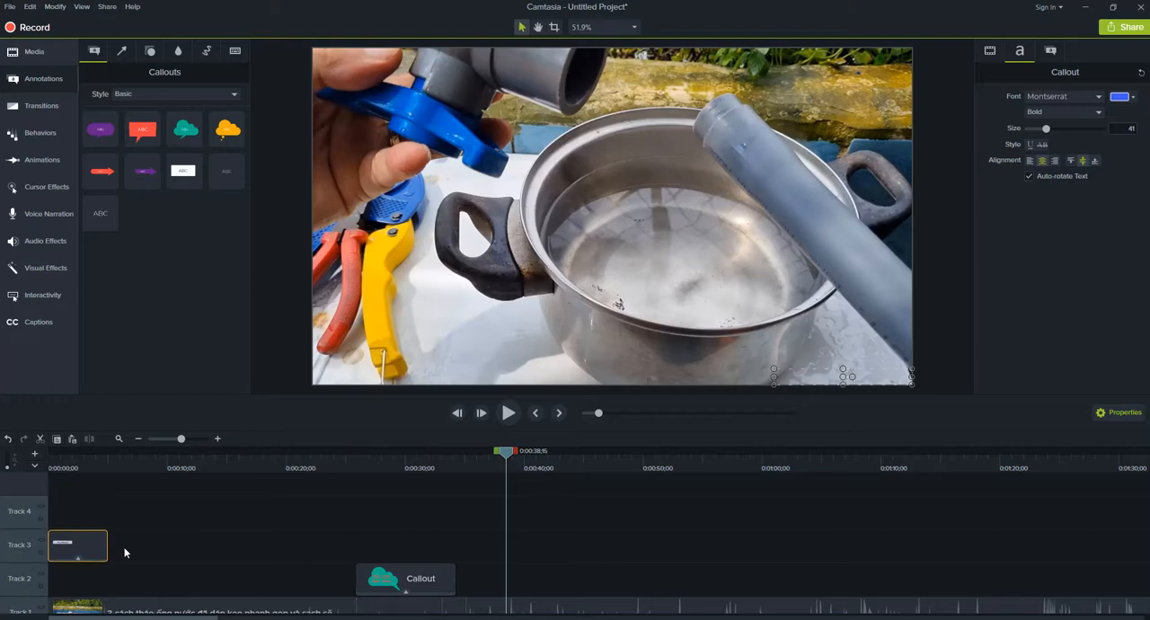
{"action": "left_click_drag", "start_coordinate": [106, 547], "coordinate": [1148, 544]}
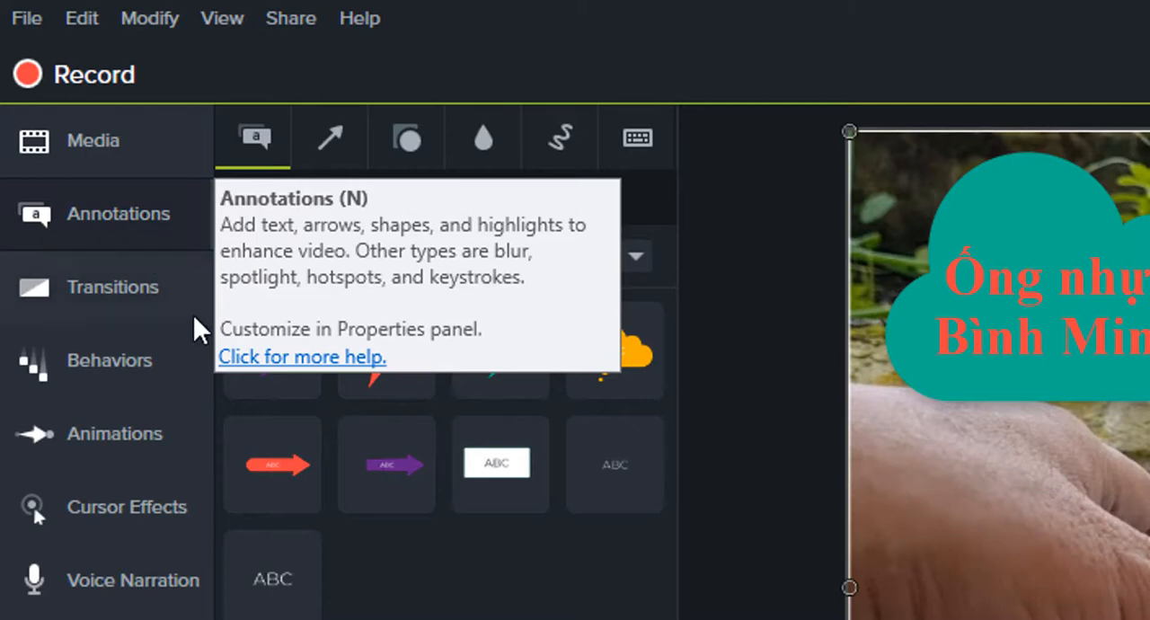
Split the Track 1 video at 0:01:03;18.
{"action": "left_click", "coordinate": [161, 288]}
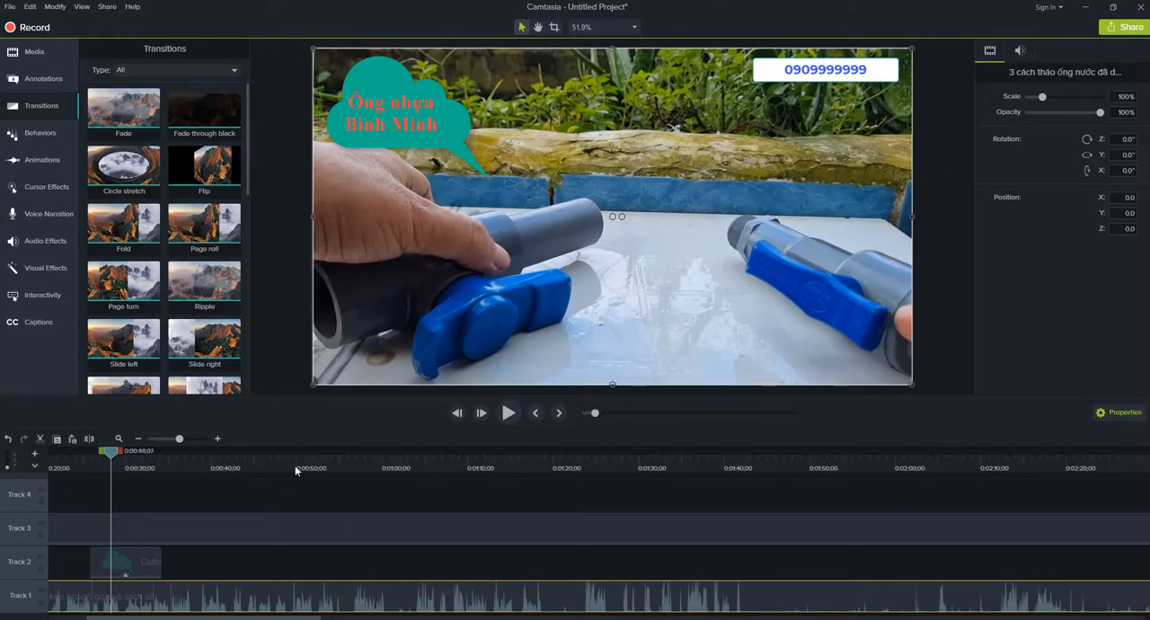
{"action": "left_click_drag", "start_coordinate": [297, 470], "coordinate": [413, 563]}
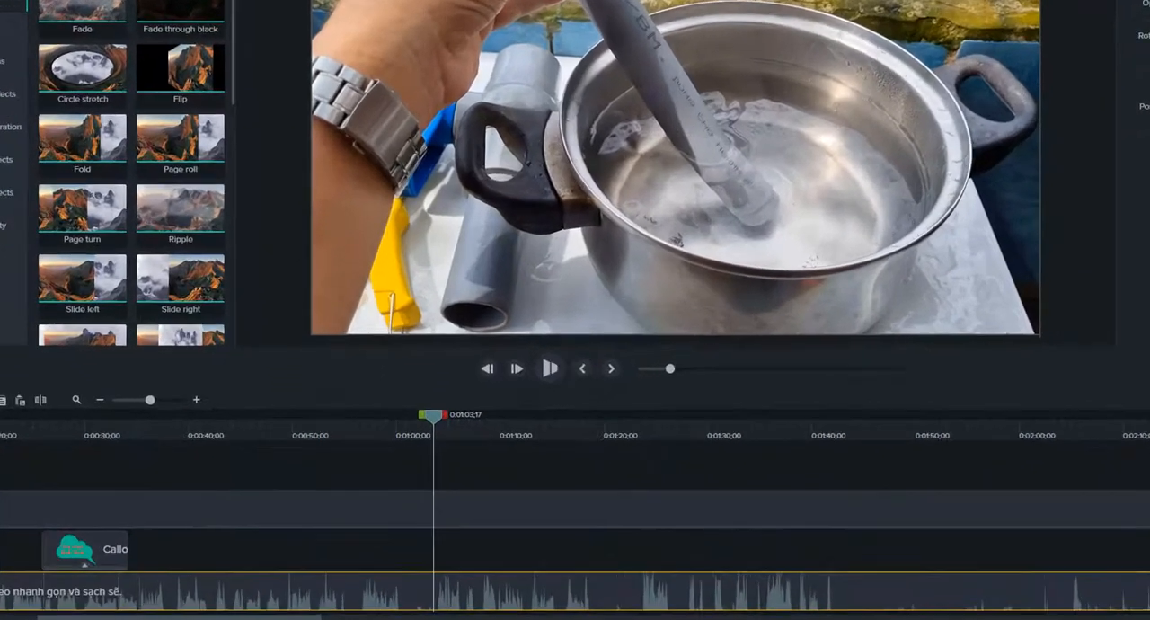
{"action": "key", "text": "space"}
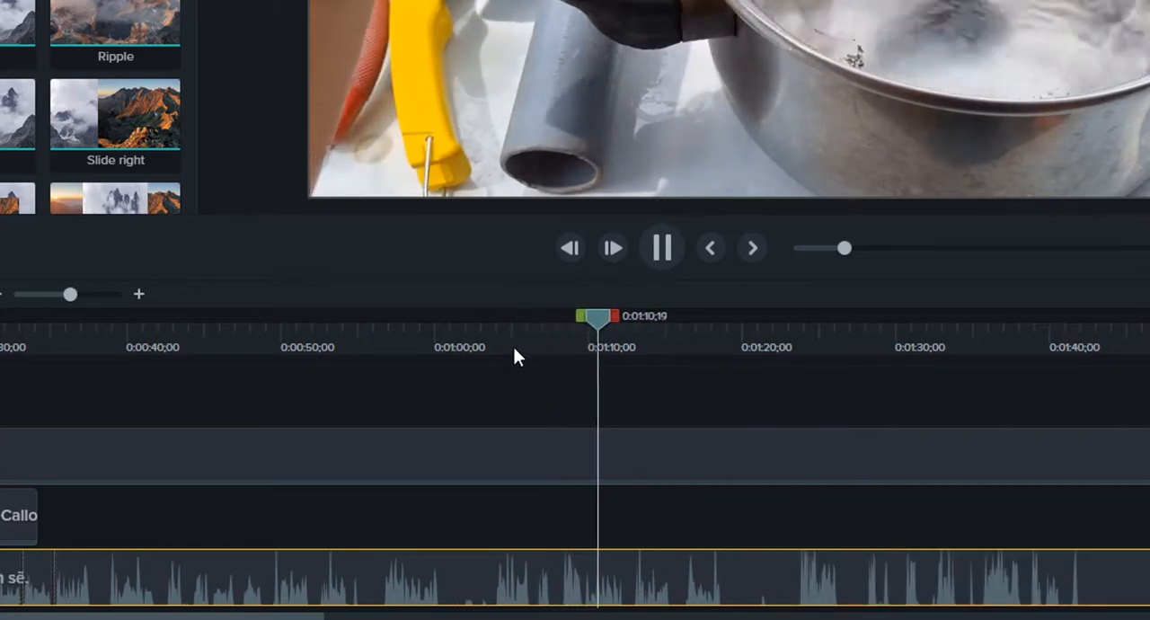
{"action": "left_click_drag", "start_coordinate": [513, 349], "coordinate": [490, 411]}
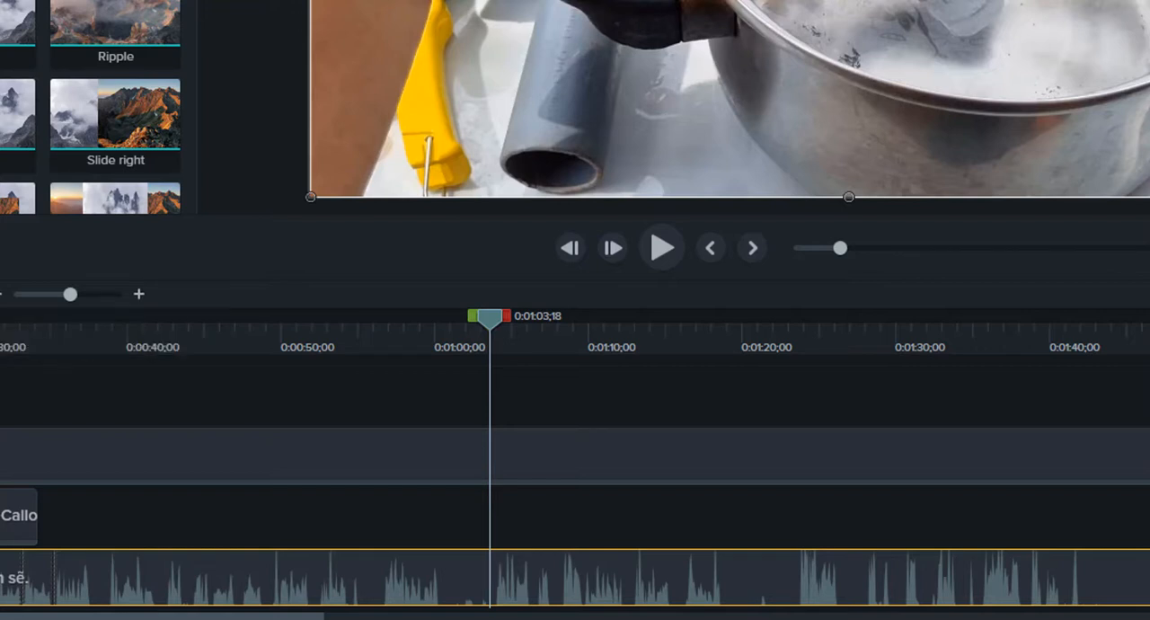
{"action": "key", "text": "s"}
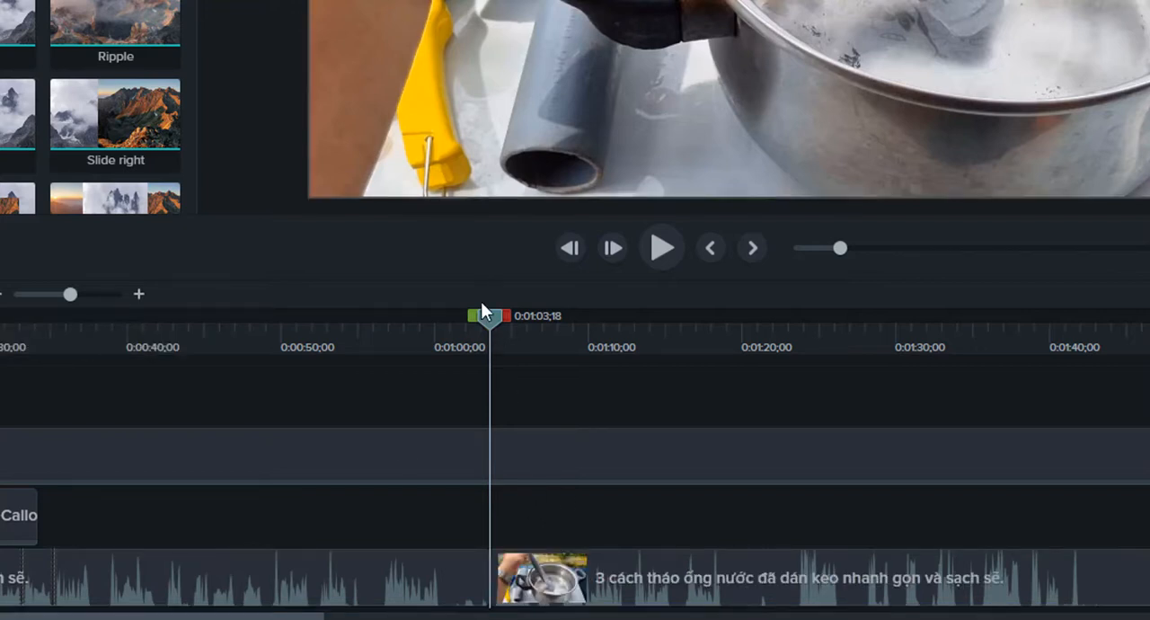
Split the Track 1 video again at 0:01:09;24 and at 0:01:19;07.
{"action": "left_click_drag", "start_coordinate": [487, 308], "coordinate": [580, 405]}
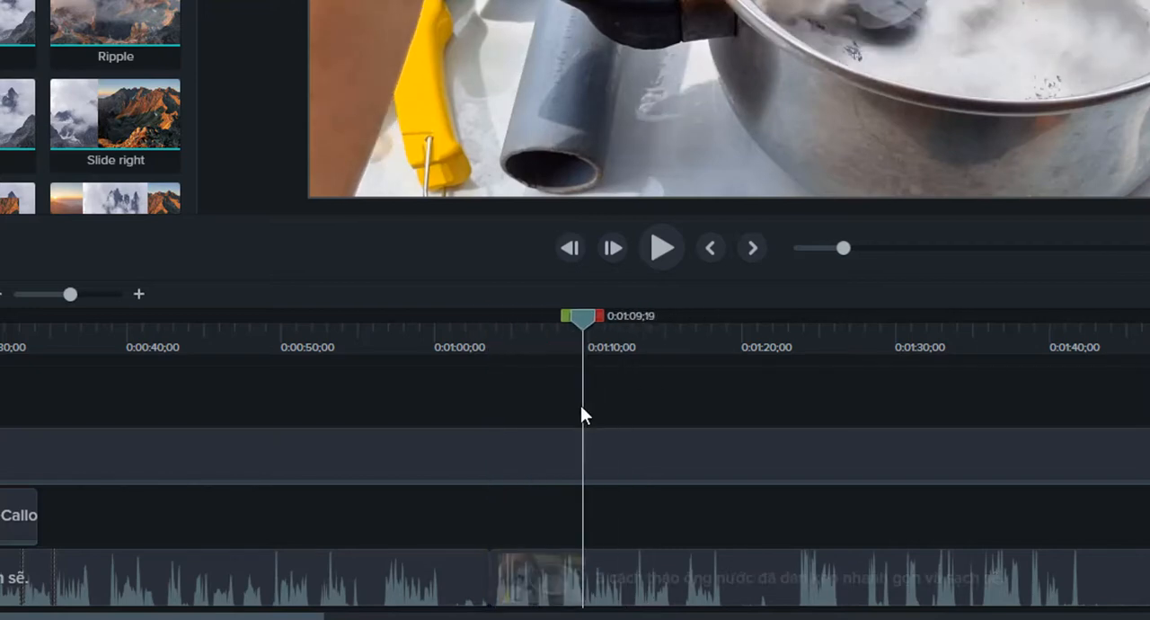
{"action": "left_click", "coordinate": [548, 572]}
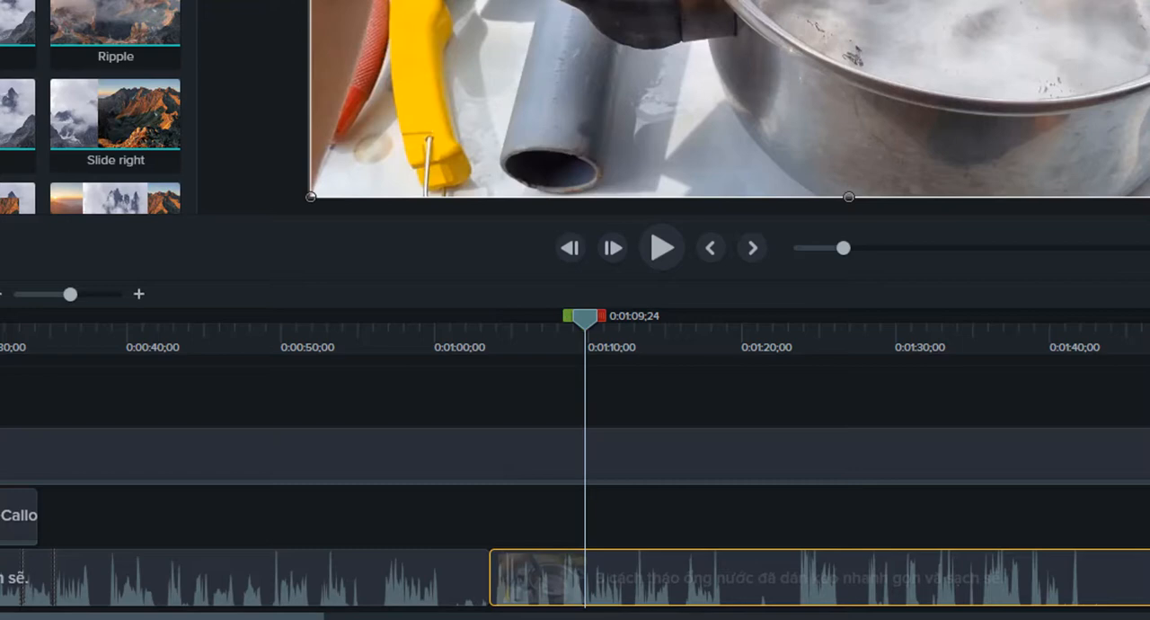
{"action": "left_click", "coordinate": [674, 449]}
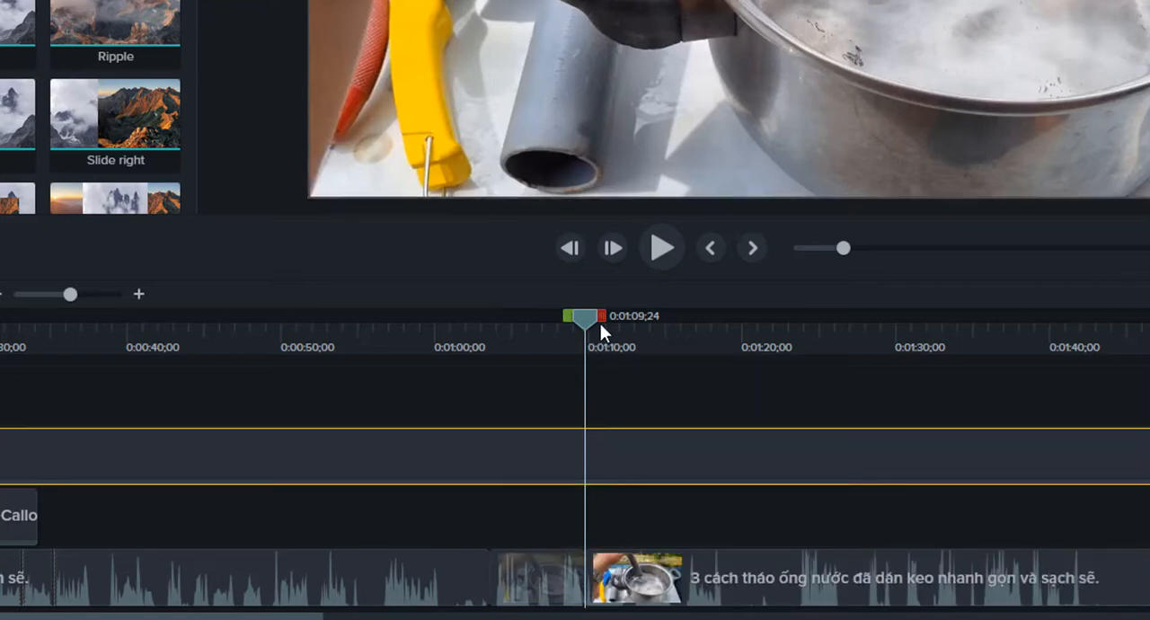
{"action": "left_click_drag", "start_coordinate": [593, 320], "coordinate": [735, 379]}
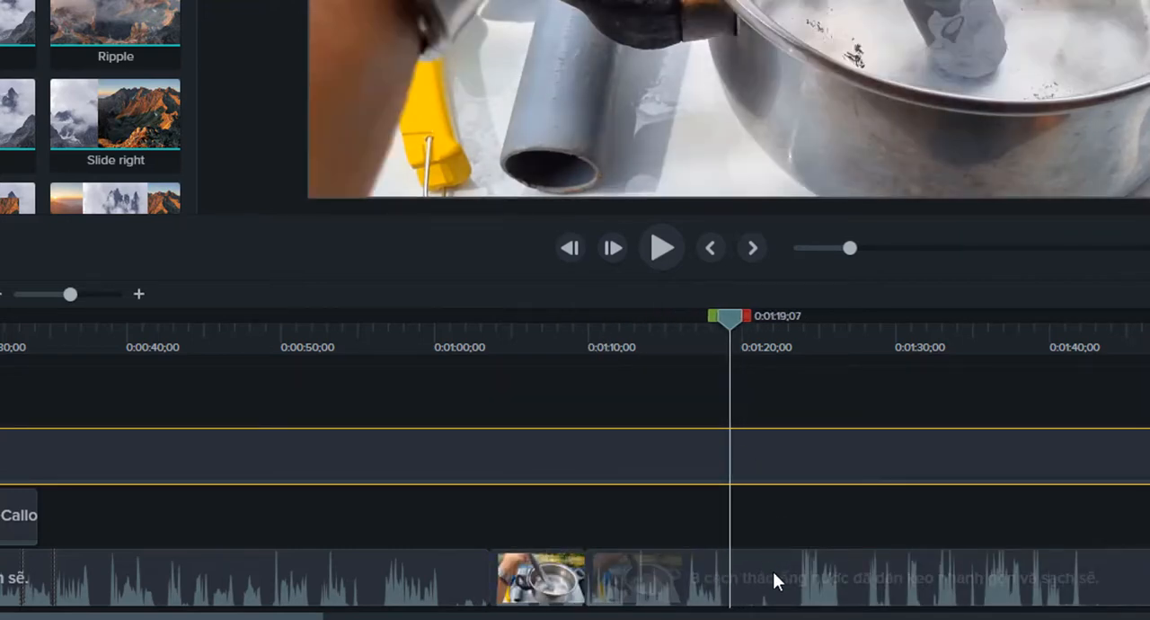
{"action": "left_click", "coordinate": [763, 574]}
{"action": "key", "text": "s"}
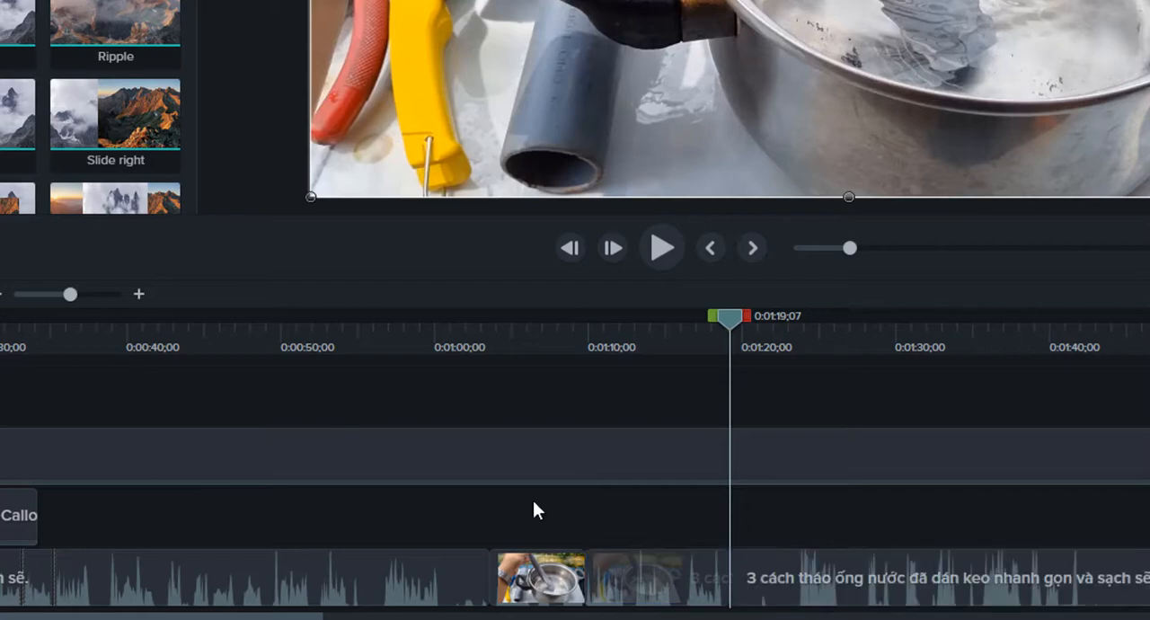
{"action": "left_click", "coordinate": [796, 618]}
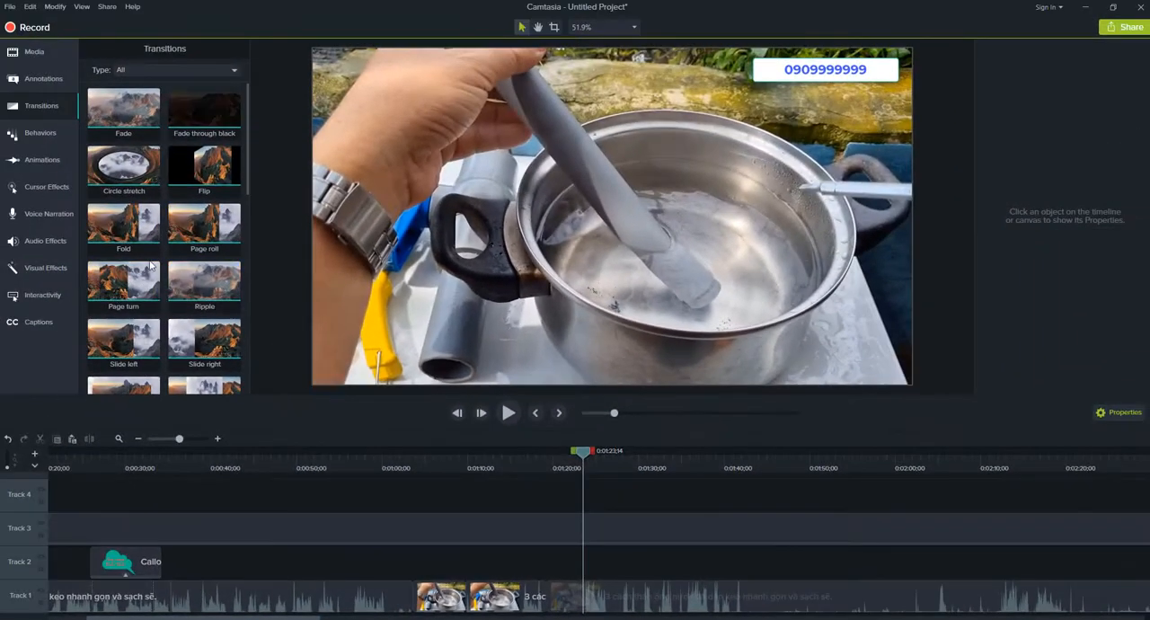
Apply Fold, Page roll and Page turn transitions, in that order, to the three cuts on Track 1 and lengthen them.
{"action": "left_click_drag", "start_coordinate": [139, 227], "coordinate": [401, 600]}
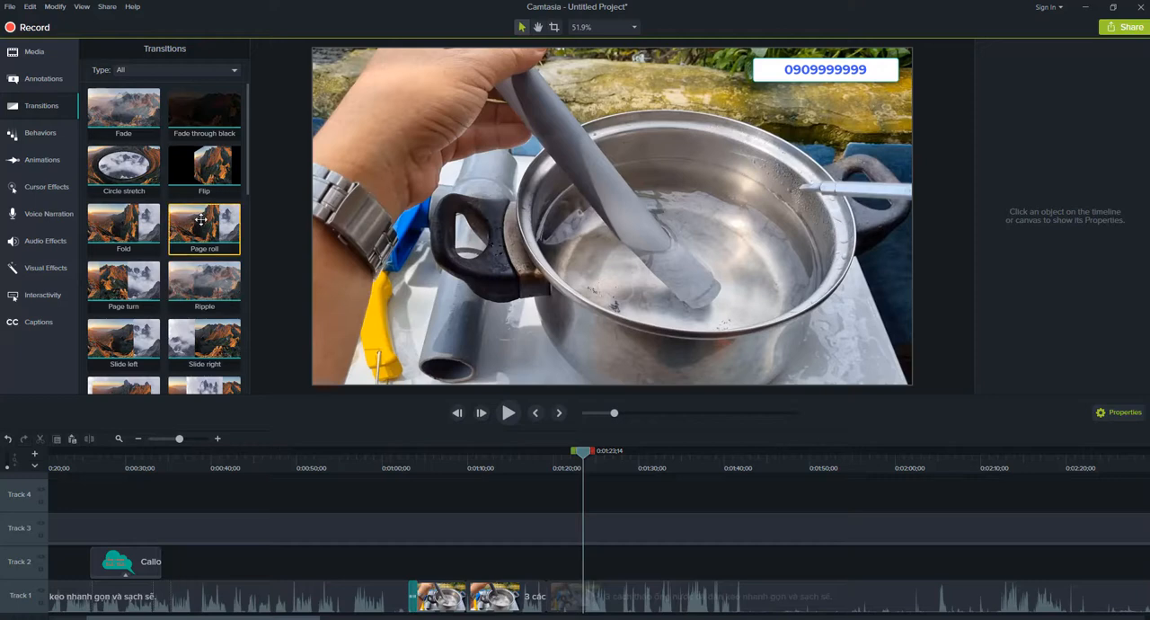
{"action": "left_click_drag", "start_coordinate": [197, 225], "coordinate": [532, 594]}
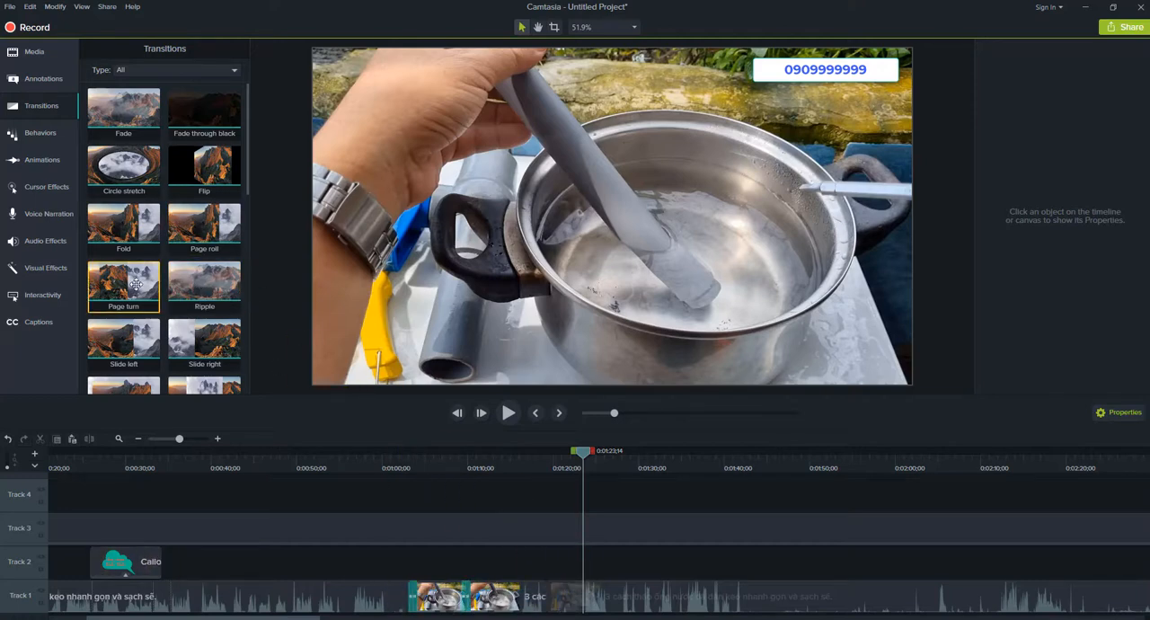
{"action": "left_click_drag", "start_coordinate": [123, 283], "coordinate": [526, 606]}
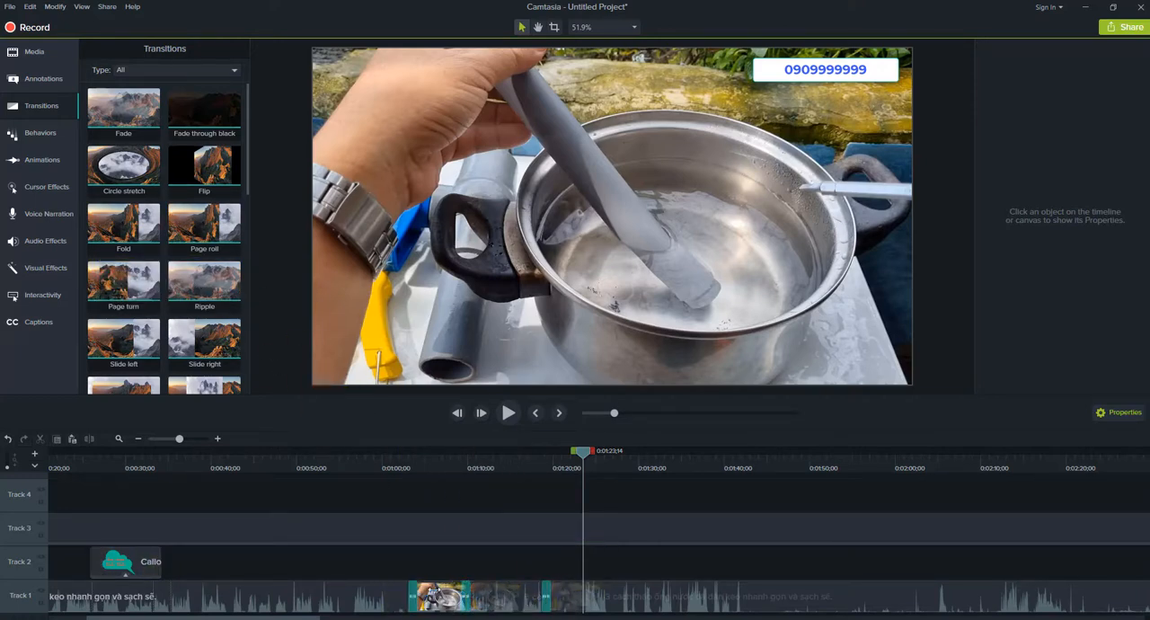
{"action": "left_click", "coordinate": [415, 598]}
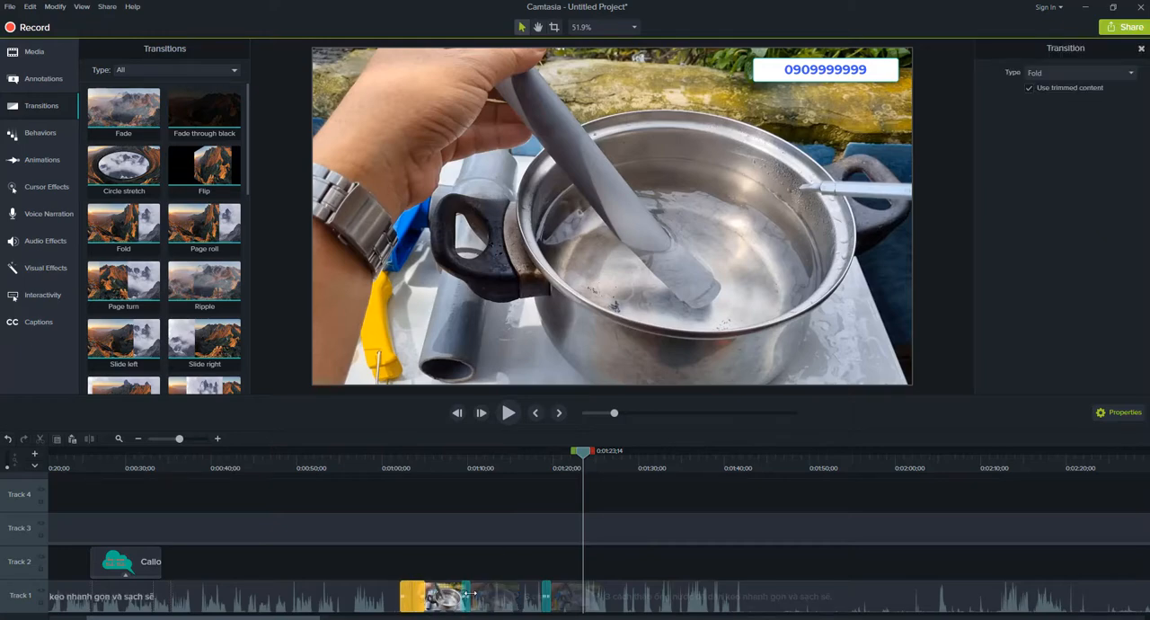
Play the video from about 0:01:01;06 through all three transitions to check how they look.
{"action": "left_click", "coordinate": [386, 468]}
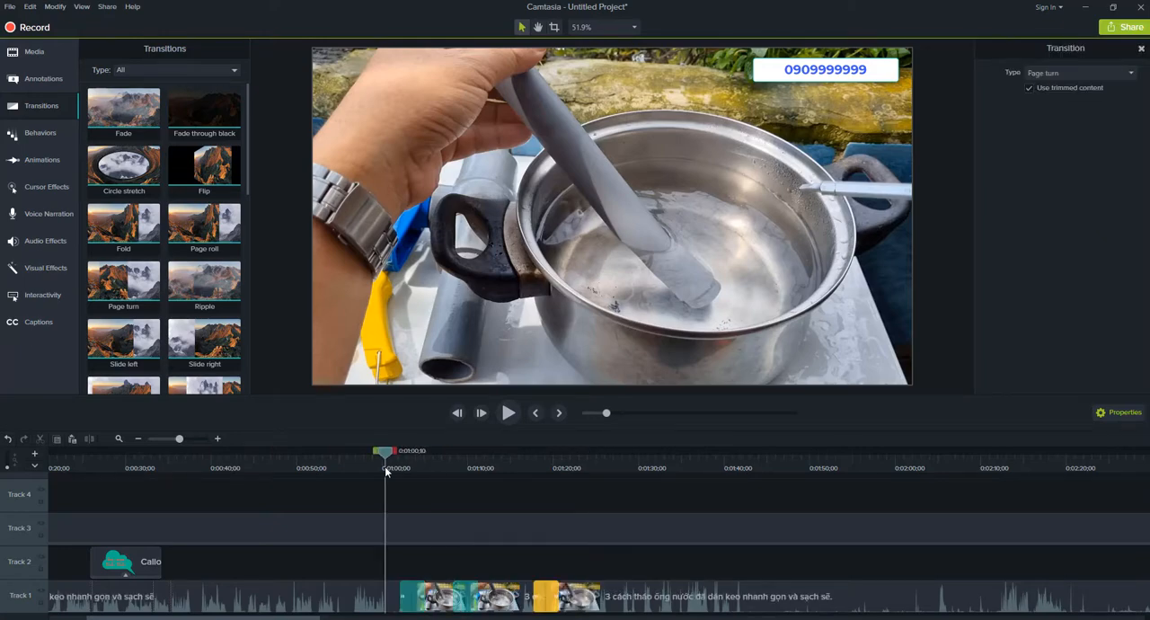
{"action": "left_click_drag", "start_coordinate": [386, 468], "coordinate": [394, 470]}
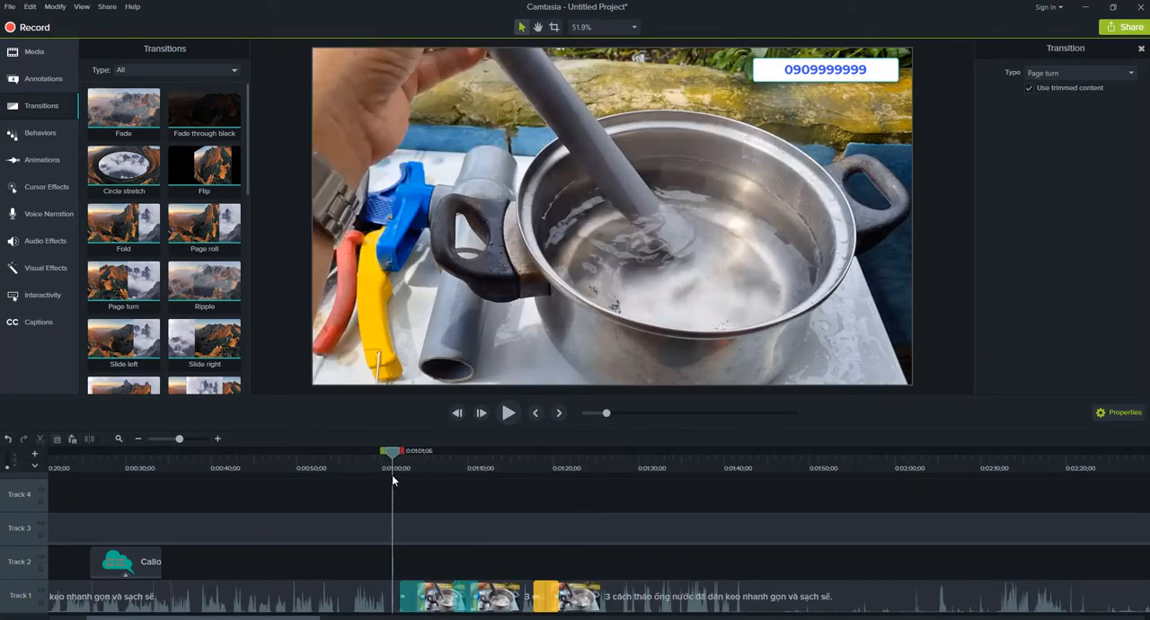
{"action": "left_click", "coordinate": [509, 412]}
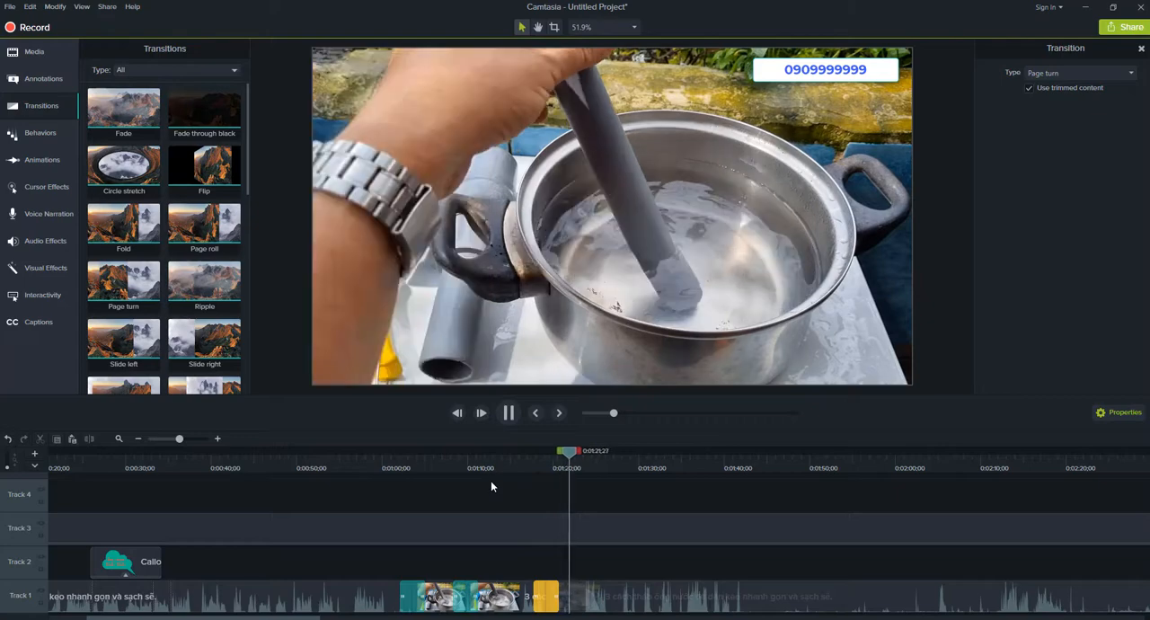
{"action": "key", "text": "space"}
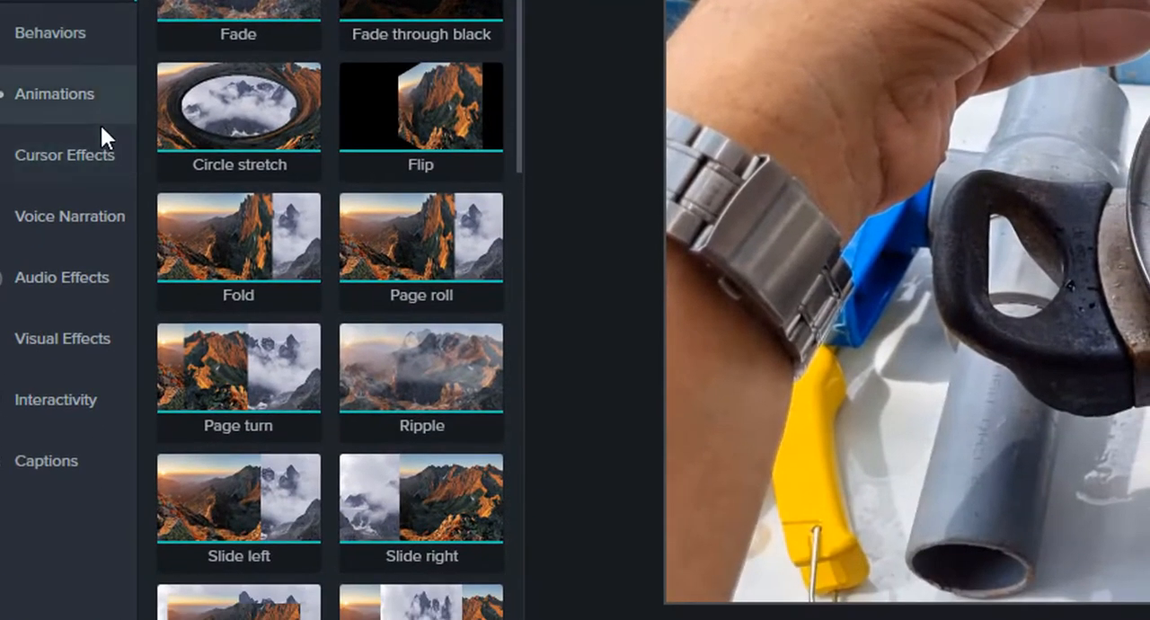
Remove the Fold, Page roll and Page turn transitions from the cuts on Track 1.
{"action": "left_click", "coordinate": [40, 94]}
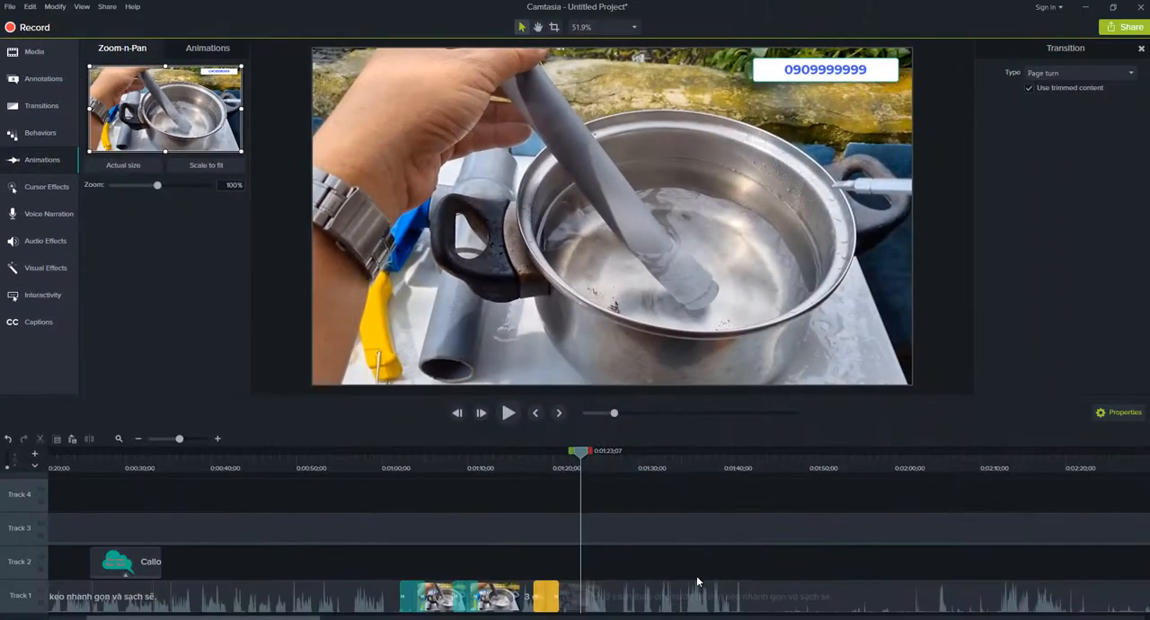
{"action": "left_click_drag", "start_coordinate": [579, 454], "coordinate": [627, 452]}
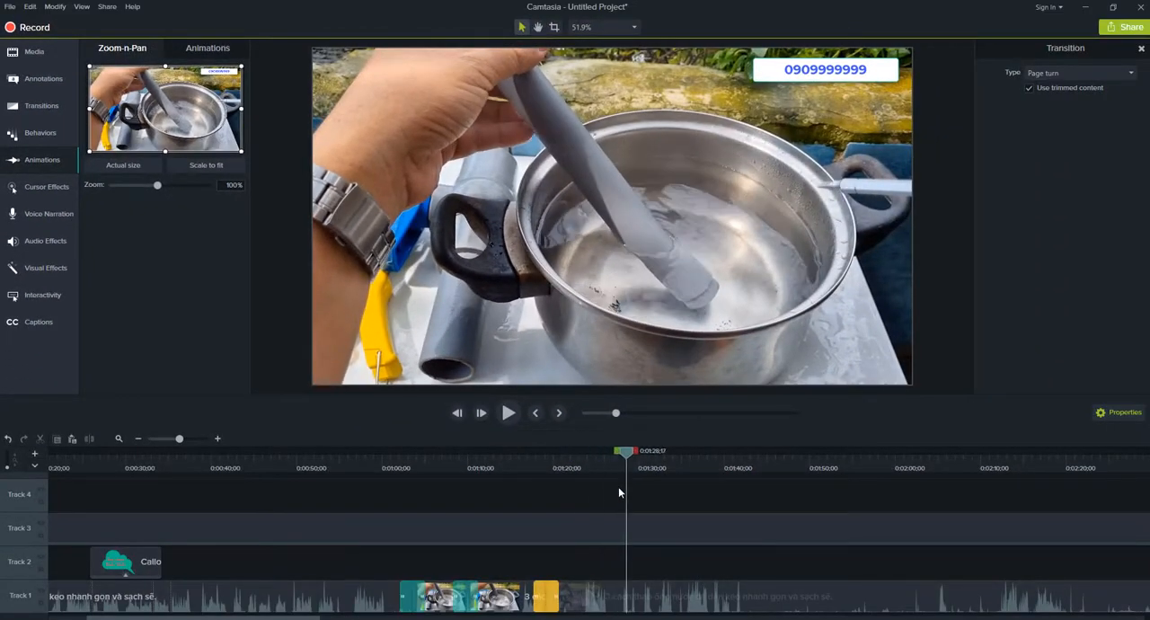
{"action": "left_click", "coordinate": [575, 509]}
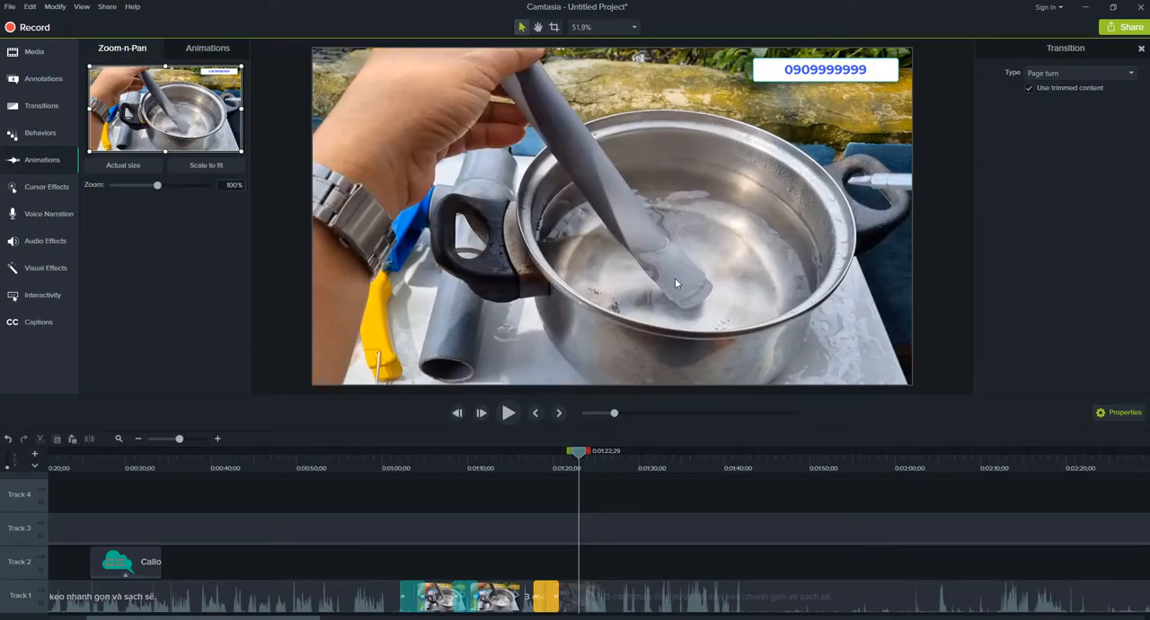
{"action": "left_click", "coordinate": [540, 606]}
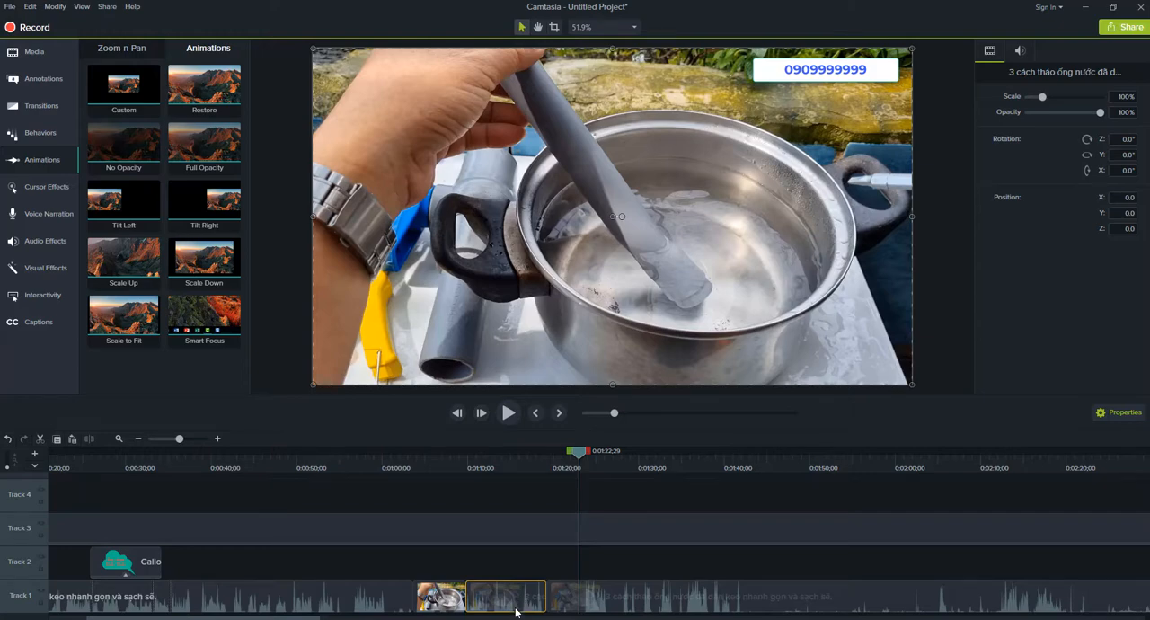
Add a Tilt Left animation to the Track 1 clip that starts at 0:01:09;24, ending the animation at about 0:01:13;18.
{"action": "left_click_drag", "start_coordinate": [546, 469], "coordinate": [487, 519]}
{"action": "left_click", "coordinate": [524, 600]}
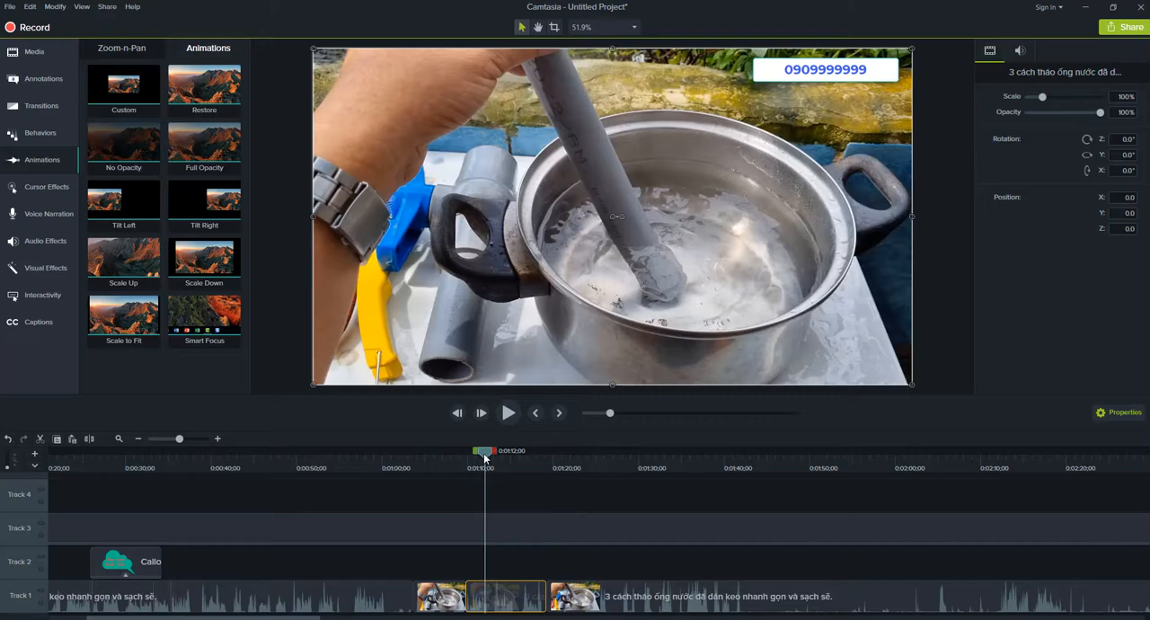
{"action": "left_click_drag", "start_coordinate": [484, 458], "coordinate": [473, 456]}
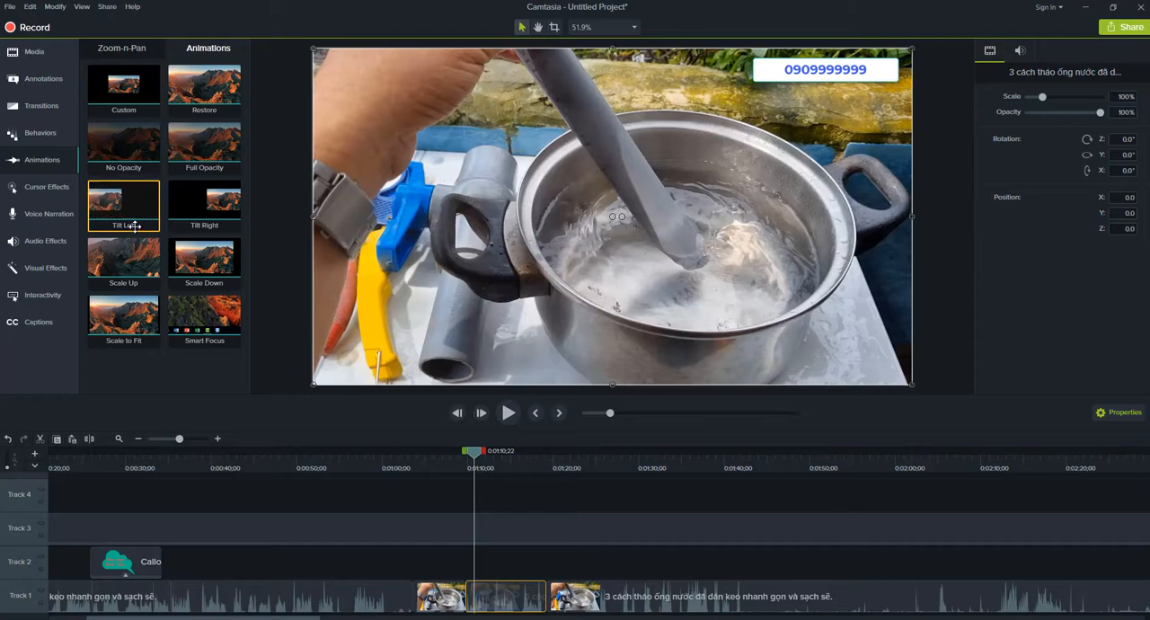
{"action": "left_click_drag", "start_coordinate": [121, 206], "coordinate": [493, 602]}
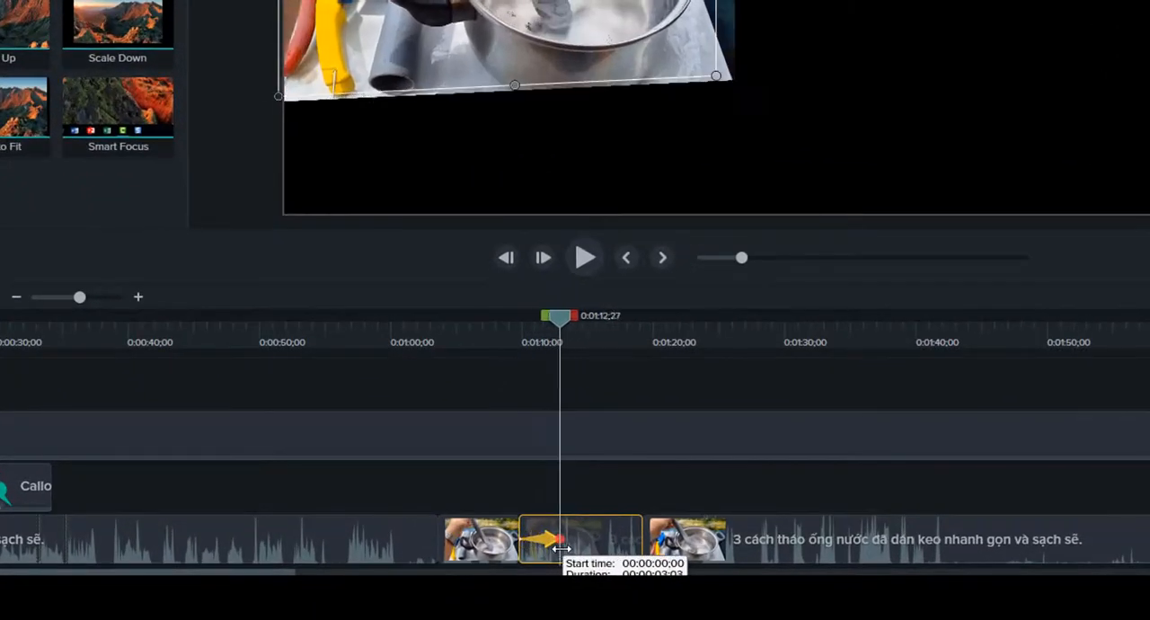
{"action": "left_click_drag", "start_coordinate": [560, 547], "coordinate": [569, 547]}
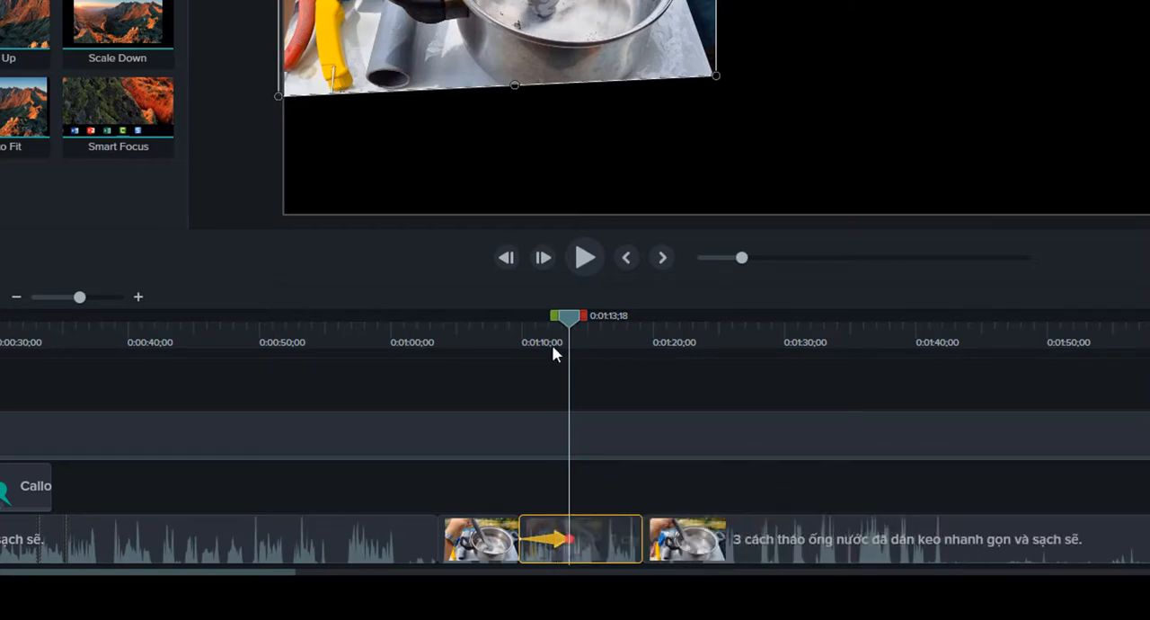
Play the clip from 0:01:09;24 past the end of the Tilt Left animation to check the effect.
{"action": "left_click_drag", "start_coordinate": [552, 320], "coordinate": [513, 373]}
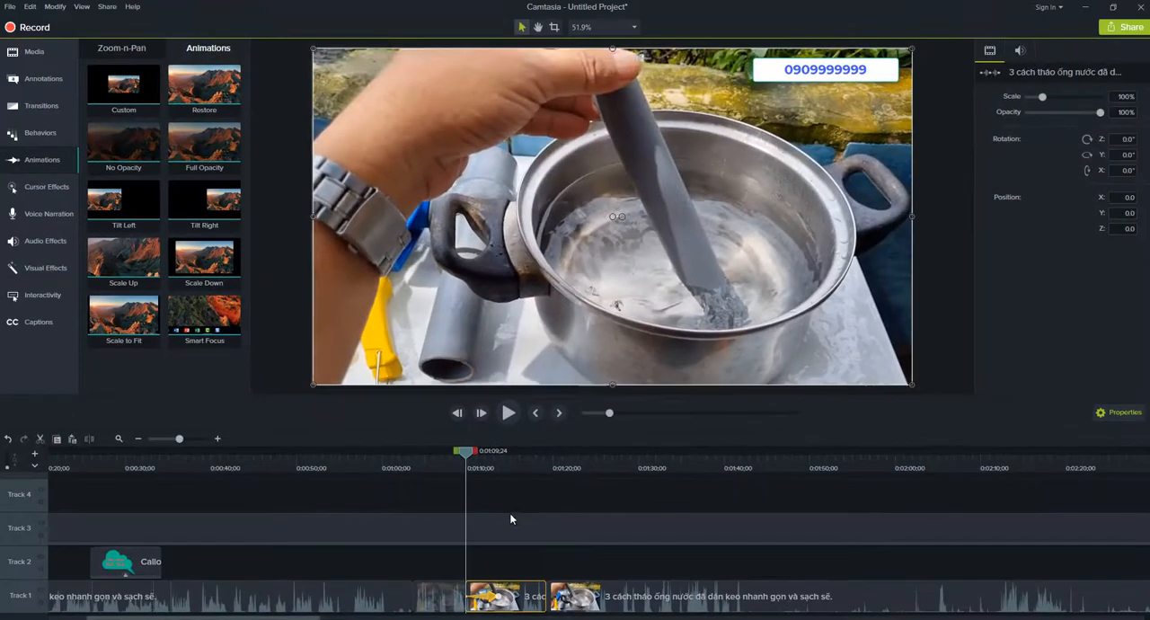
{"action": "key", "text": "space"}
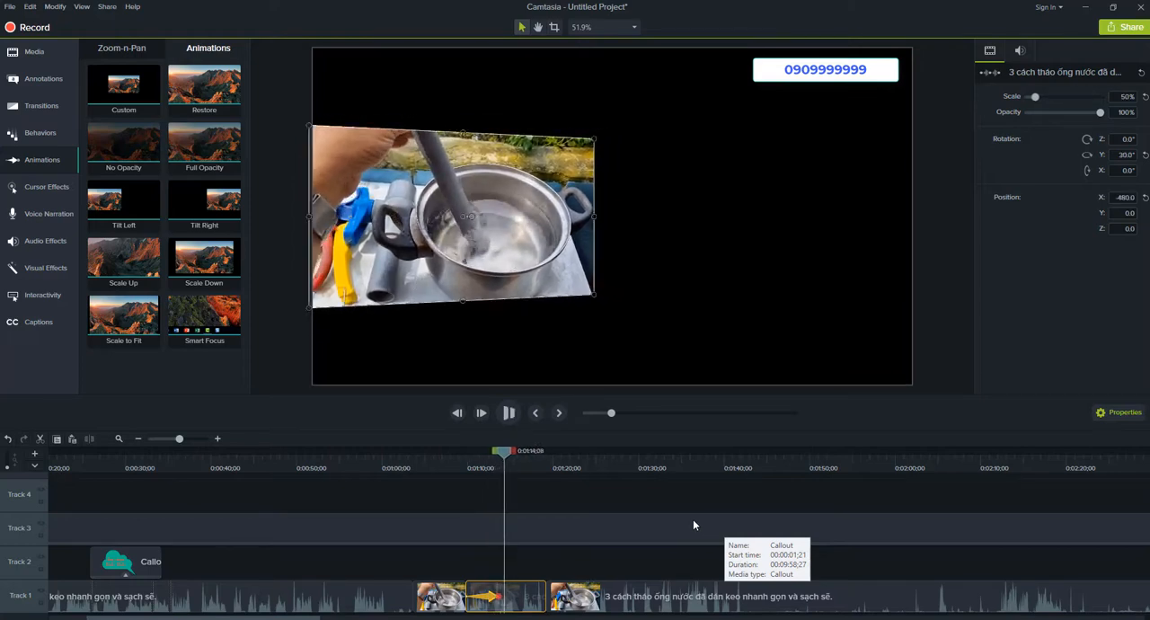
{"action": "key", "text": "space"}
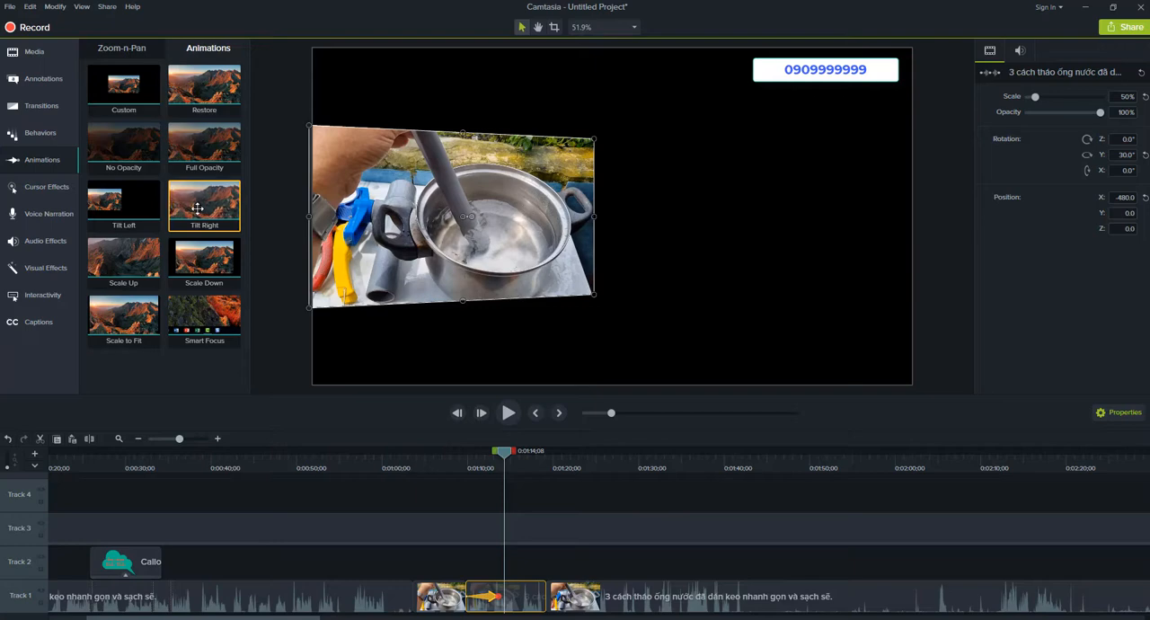
Add a Tilt Right and a second Tilt Left animation after the first tilt in the same clip, playing back the result.
{"action": "left_click_drag", "start_coordinate": [197, 208], "coordinate": [547, 601]}
{"action": "left_click", "coordinate": [461, 475]}
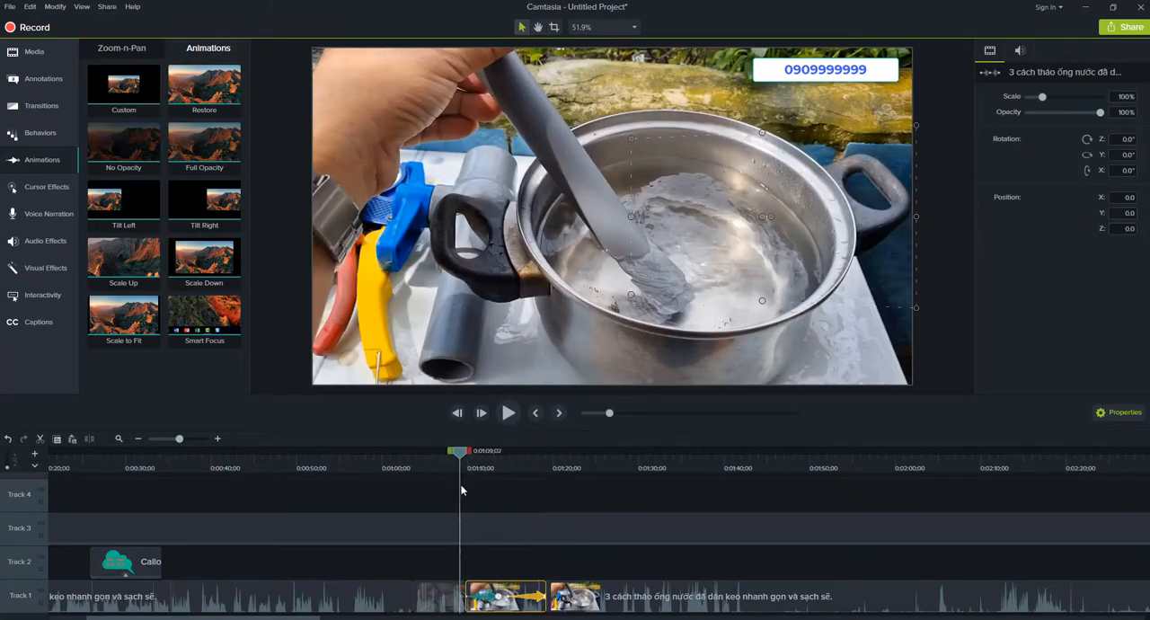
{"action": "key", "text": "space"}
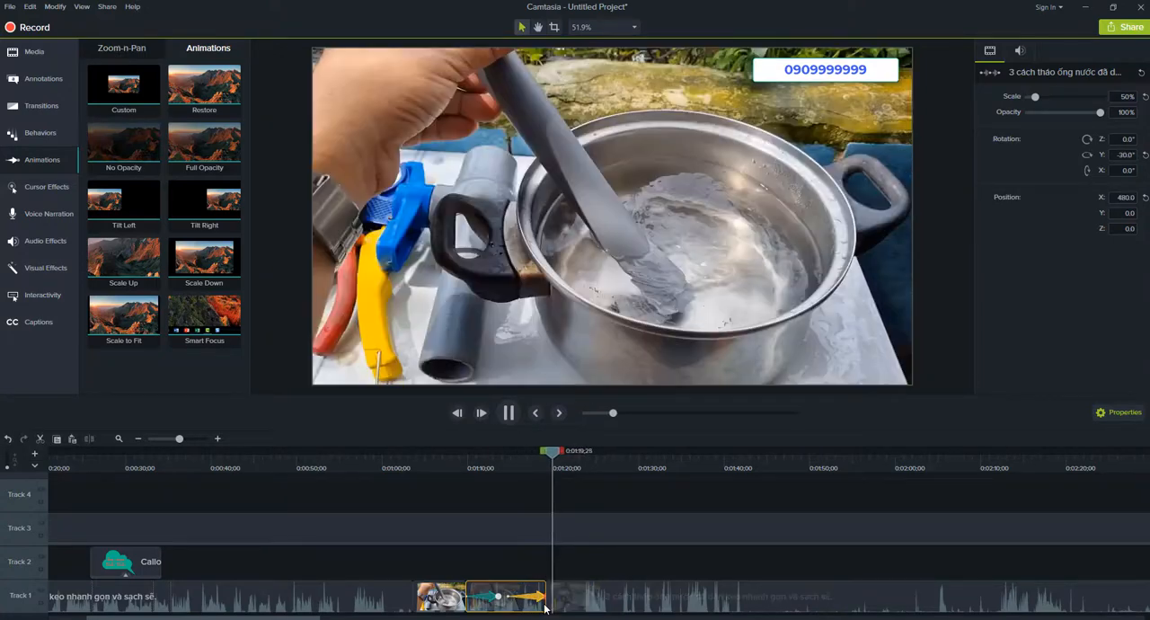
{"action": "key", "text": "space"}
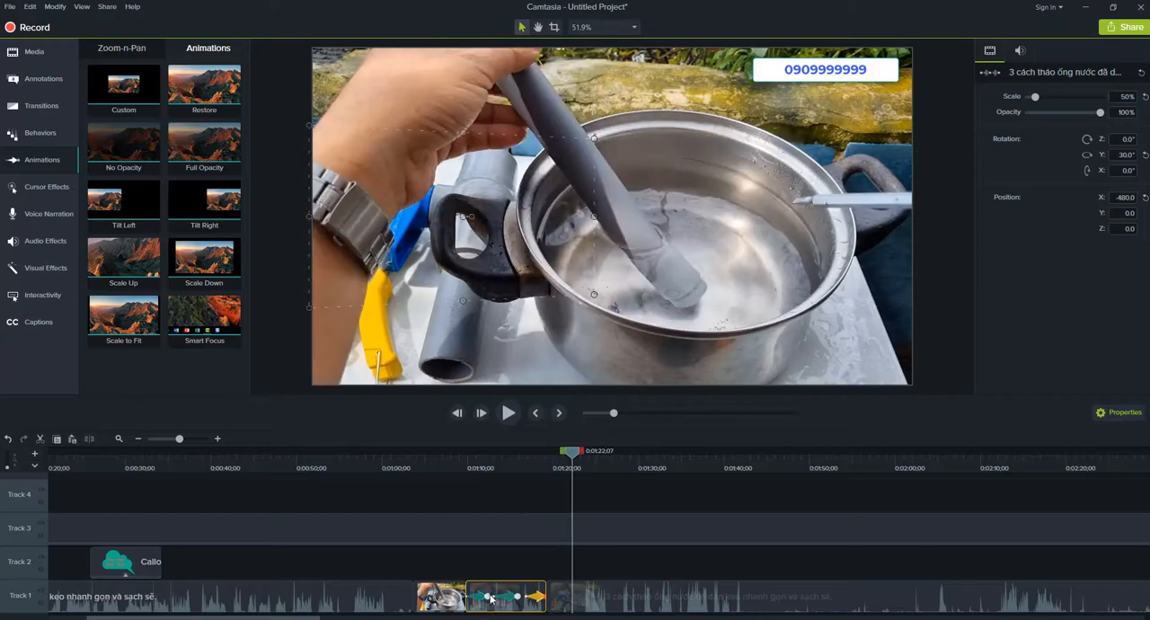
{"action": "left_click", "coordinate": [447, 468]}
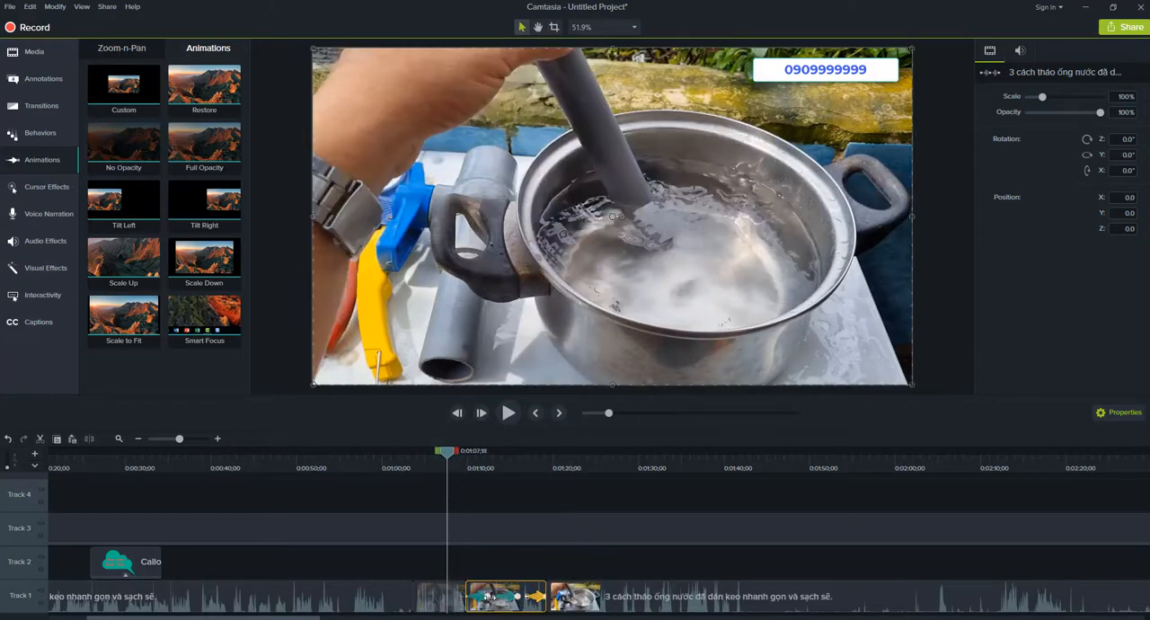
Remove all animations from the Track 1 clip that starts at 0:01:09;24.
{"action": "right_click", "coordinate": [503, 602]}
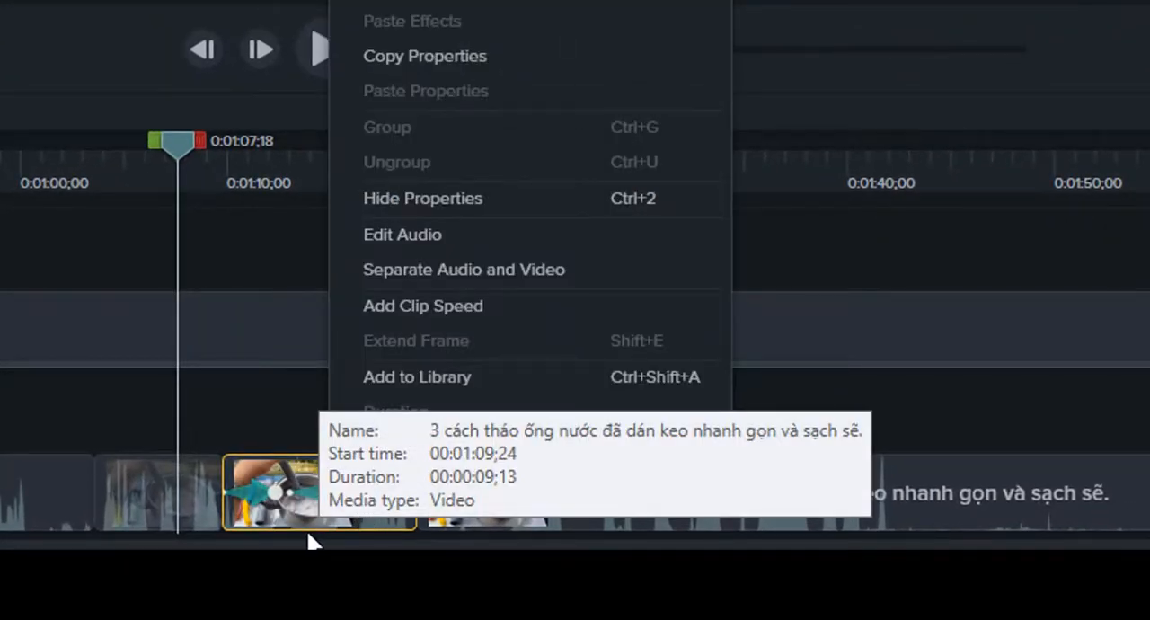
{"action": "right_click", "coordinate": [302, 510]}
{"action": "mouse_move", "coordinate": [432, 463]}
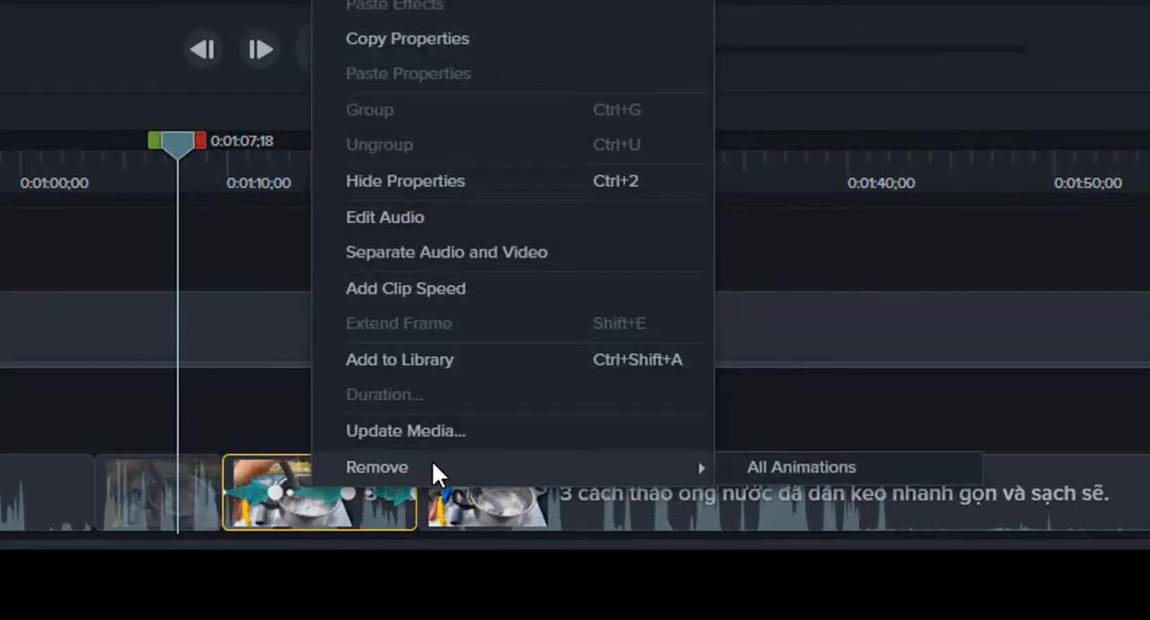
{"action": "left_click", "coordinate": [806, 468]}
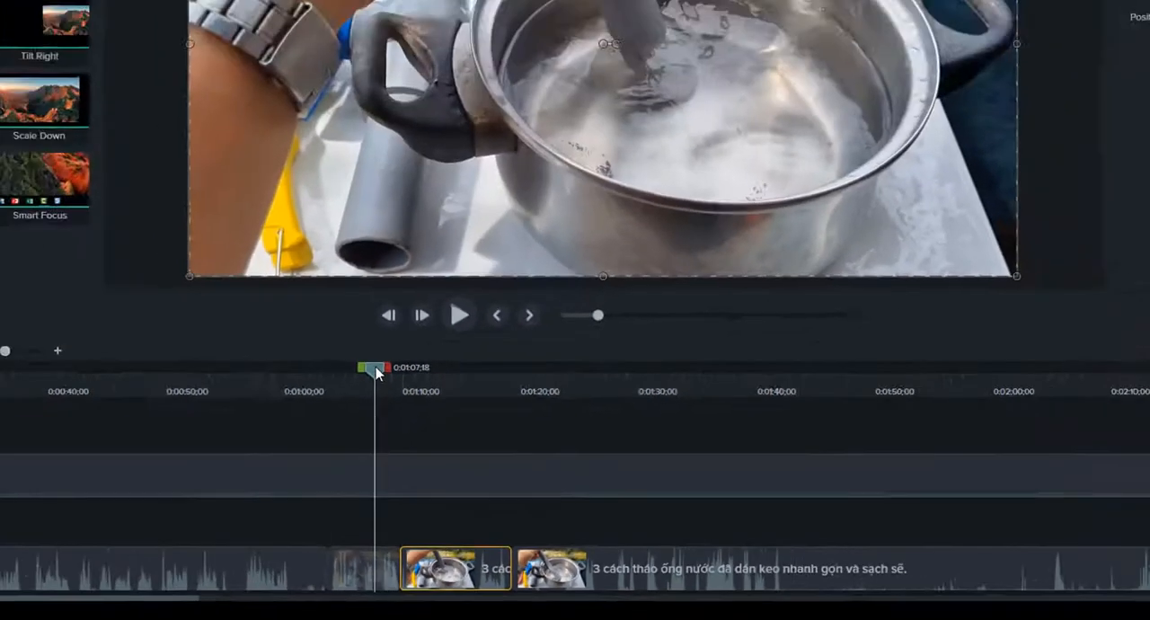
Add a Scale Up animation spanning most of the Track 1 clip that starts at 0:01:09;24, playing back the result.
{"action": "left_click_drag", "start_coordinate": [375, 368], "coordinate": [418, 392]}
{"action": "mouse_move", "coordinate": [480, 473]}
{"action": "left_mouse_down"}
{"action": "mouse_move", "coordinate": [452, 471]}
{"action": "mouse_move", "coordinate": [488, 472]}
{"action": "left_mouse_up"}
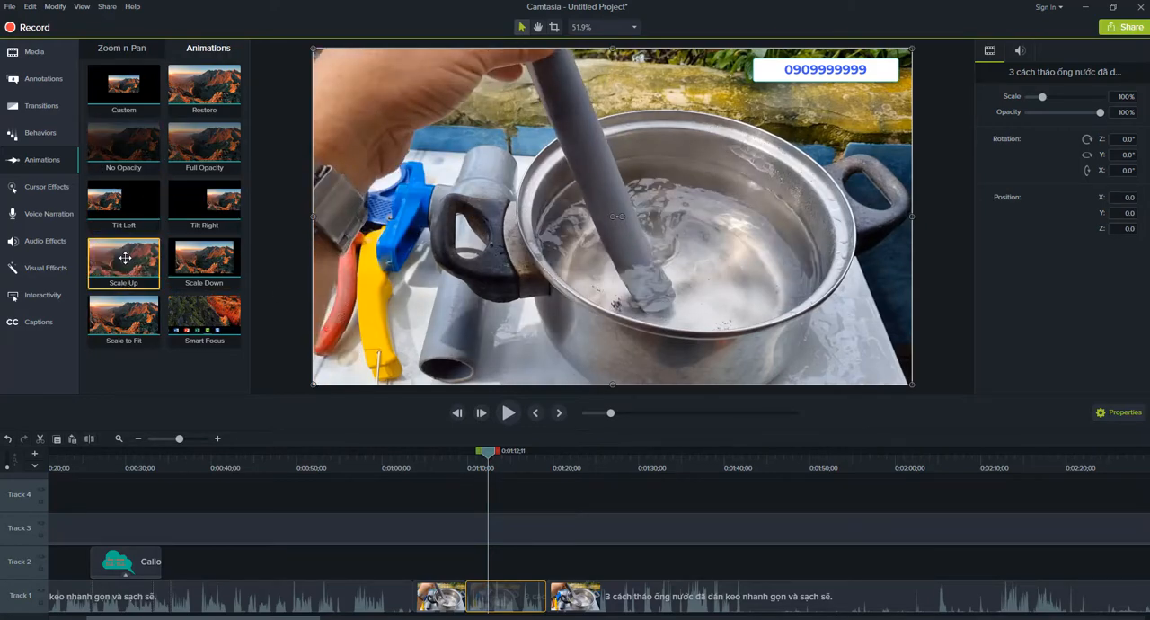
{"action": "left_click_drag", "start_coordinate": [125, 257], "coordinate": [538, 608]}
{"action": "left_click_drag", "start_coordinate": [466, 463], "coordinate": [458, 508]}
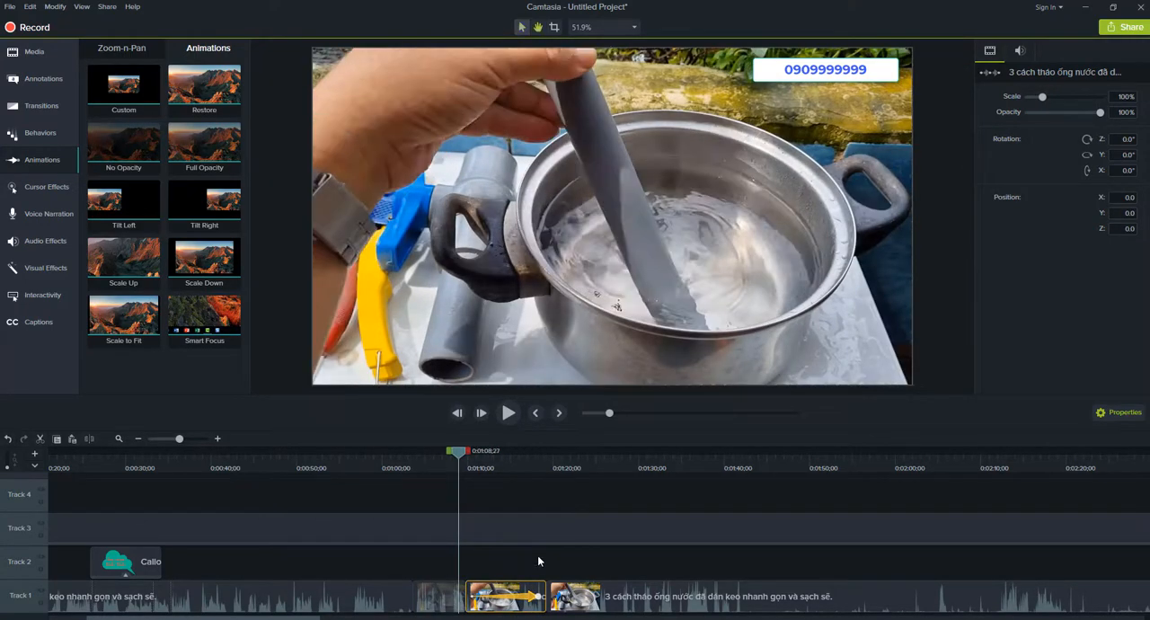
{"action": "key", "text": "space"}
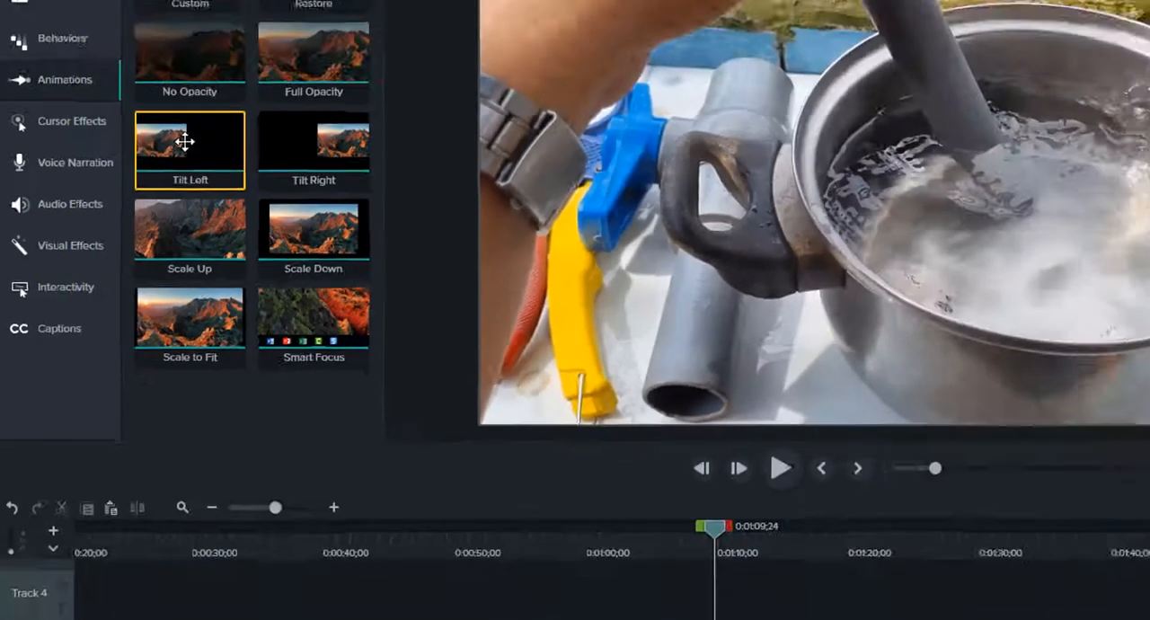
Give the same clip a shorter first animation ending near 0:01:15, followed by Scale to Fit up to the clip's end, playing back the result.
{"action": "left_click_drag", "start_coordinate": [297, 46], "coordinate": [515, 601]}
{"action": "left_click_drag", "start_coordinate": [506, 454], "coordinate": [515, 467]}
{"action": "left_click_drag", "start_coordinate": [124, 316], "coordinate": [545, 607]}
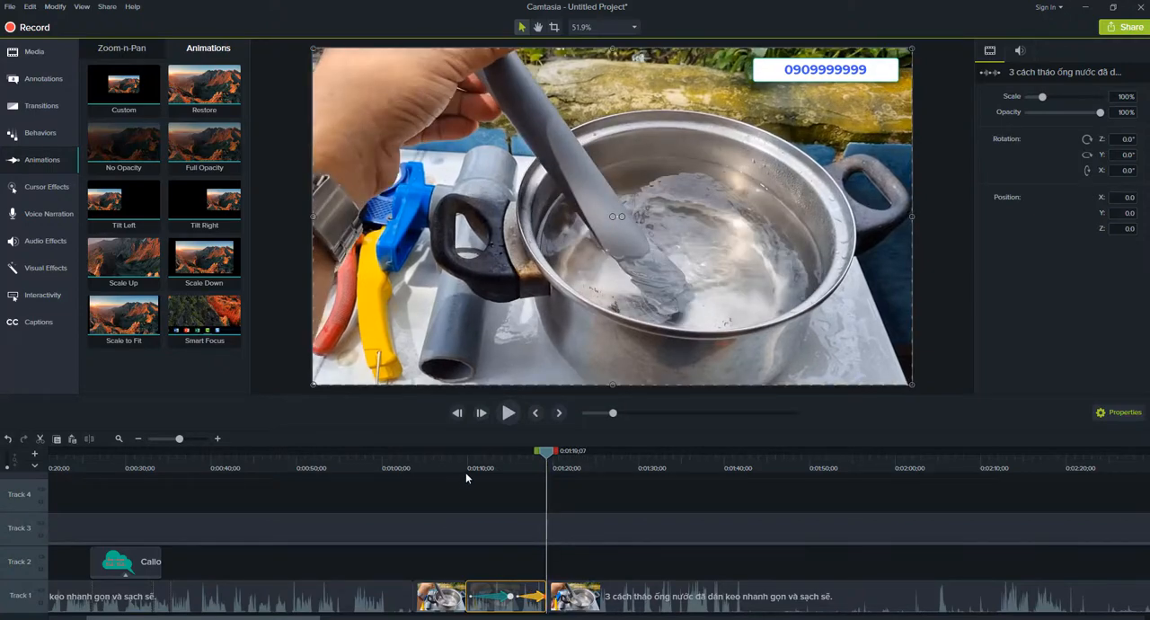
{"action": "left_click_drag", "start_coordinate": [465, 474], "coordinate": [461, 493]}
{"action": "key", "text": "space"}
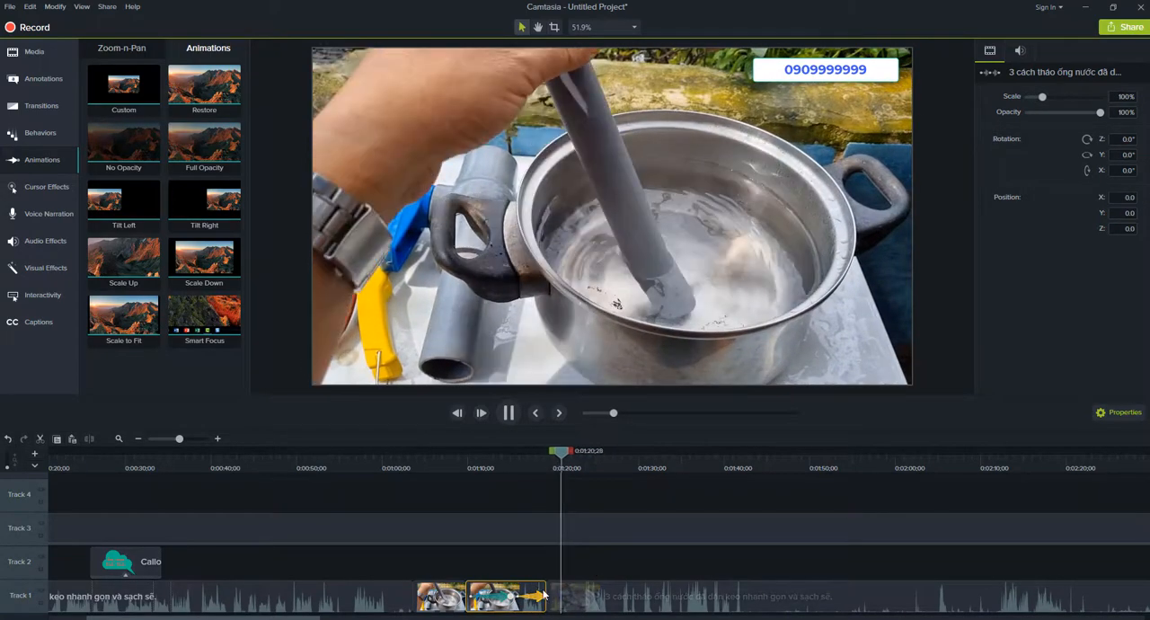
{"action": "key", "text": "space"}
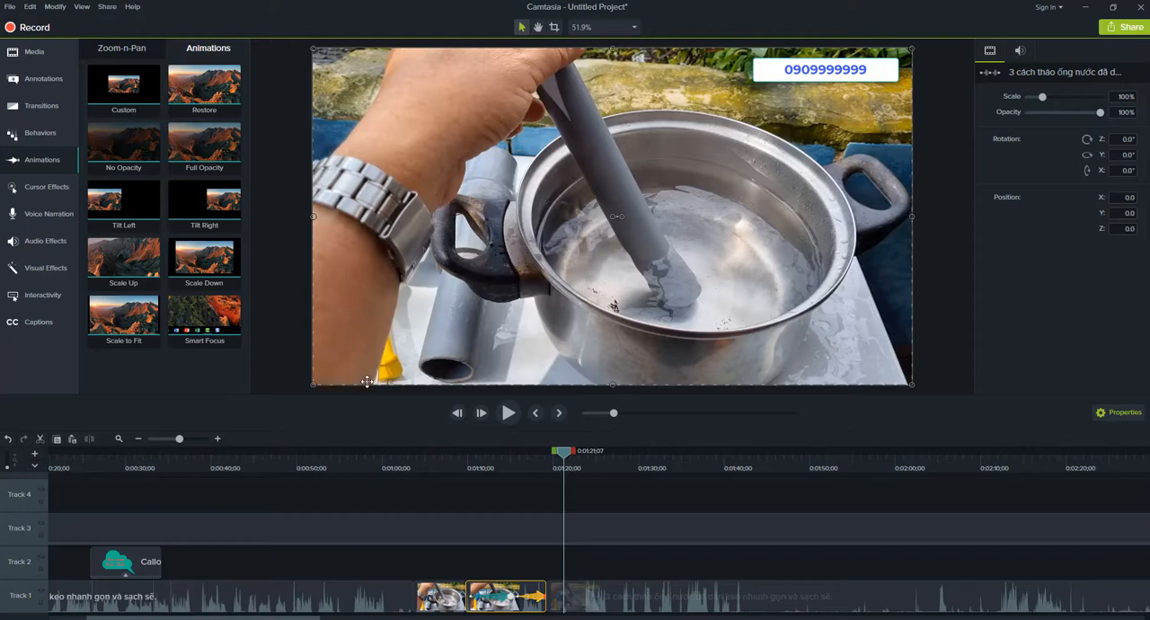
Create a Zoom-n-Pan animation at 0:01:10;25 that zooms to 244% on the water inside the pot.
{"action": "left_click", "coordinate": [481, 554]}
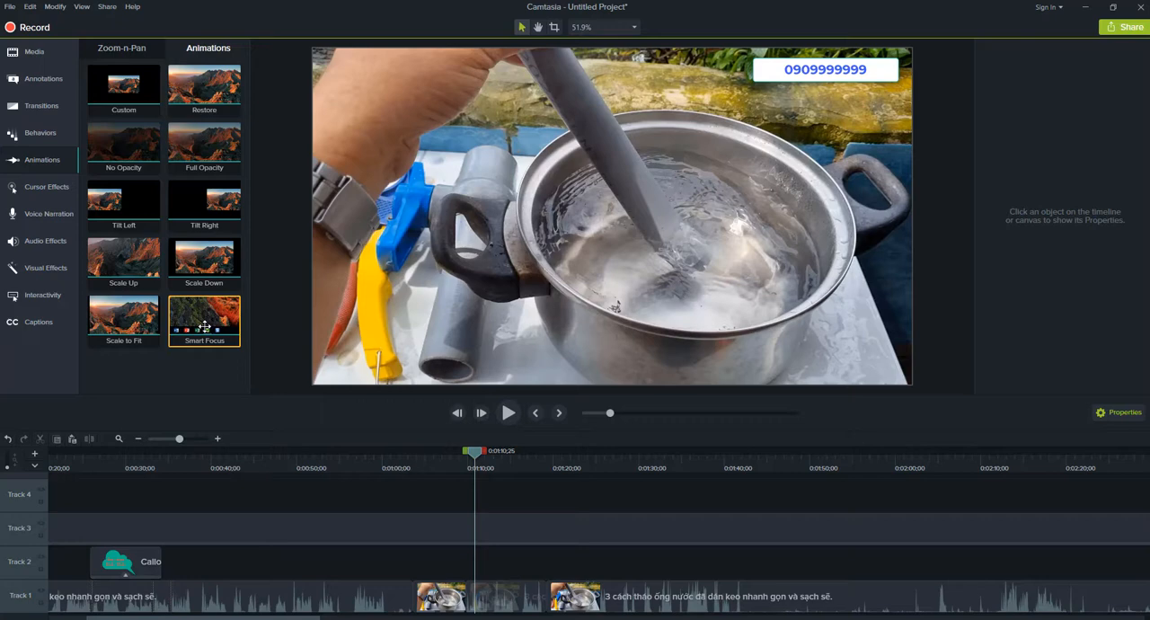
{"action": "left_click", "coordinate": [123, 50]}
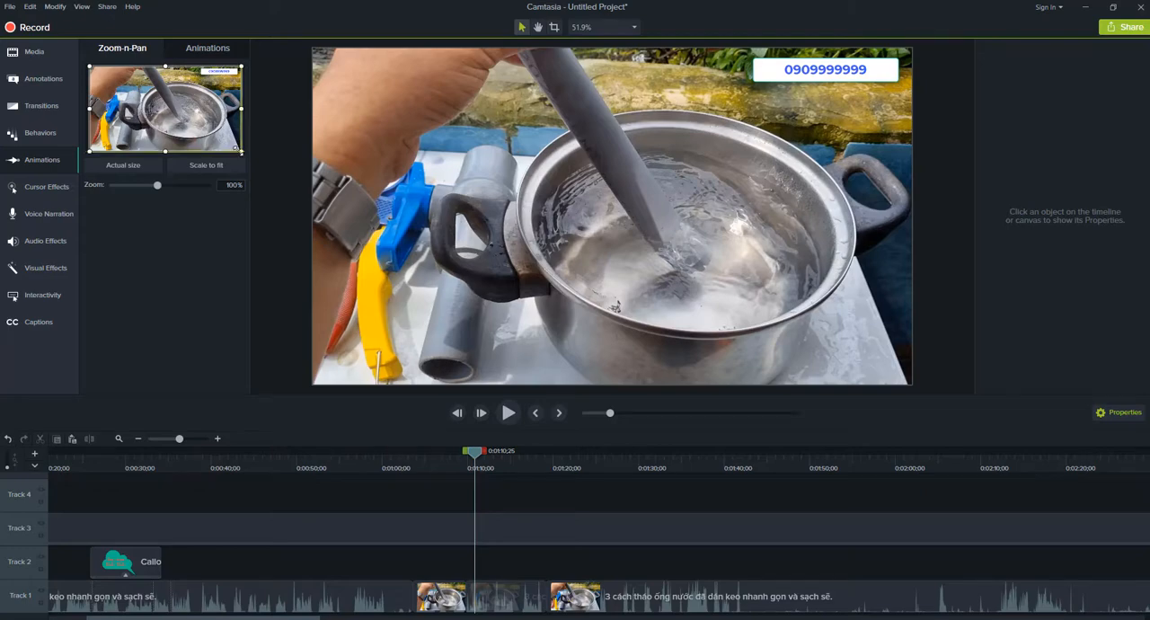
{"action": "left_click_drag", "start_coordinate": [241, 151], "coordinate": [205, 131]}
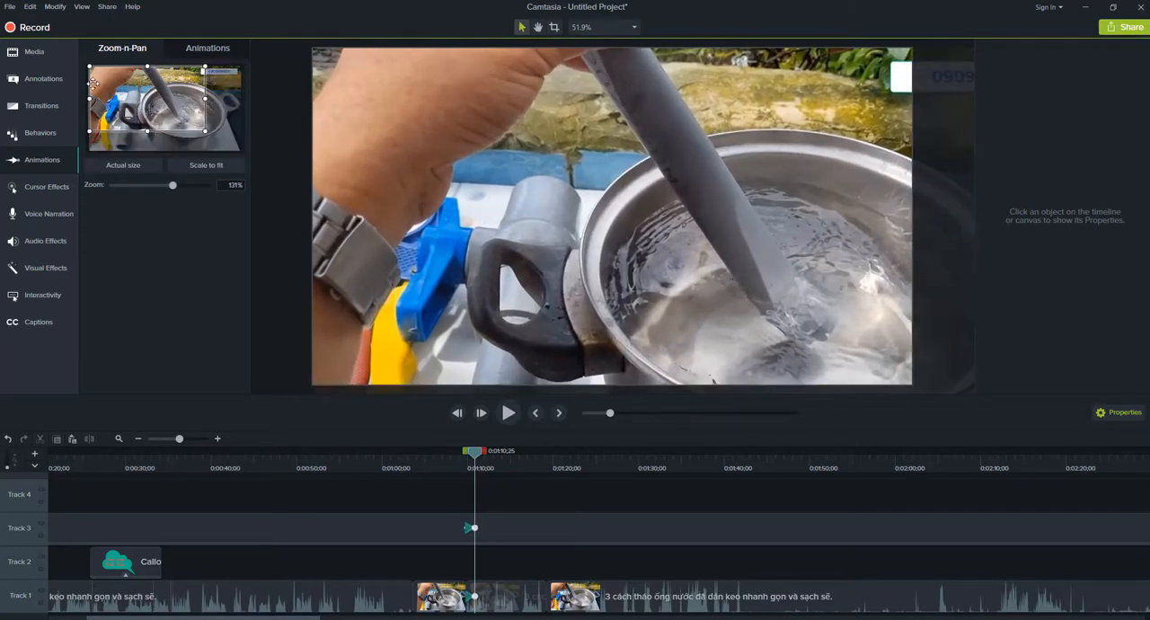
{"action": "left_click_drag", "start_coordinate": [88, 64], "coordinate": [203, 112]}
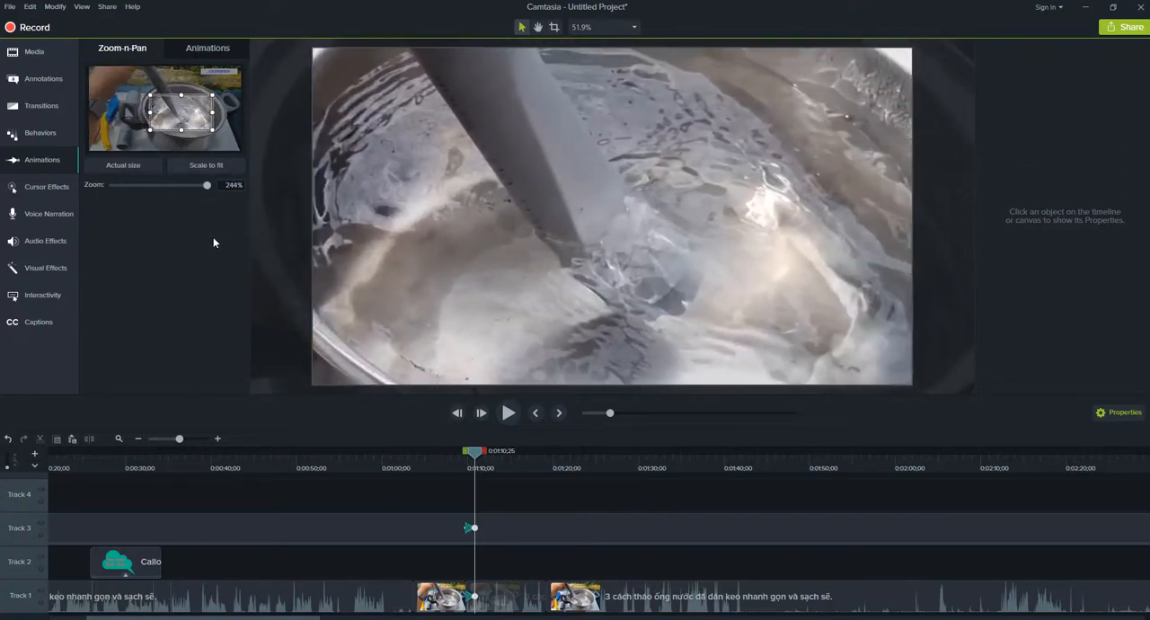
Lengthen the zoom animations on Track 1 and Track 3 to end at about 0:01:12;16.
{"action": "left_click", "coordinate": [476, 594]}
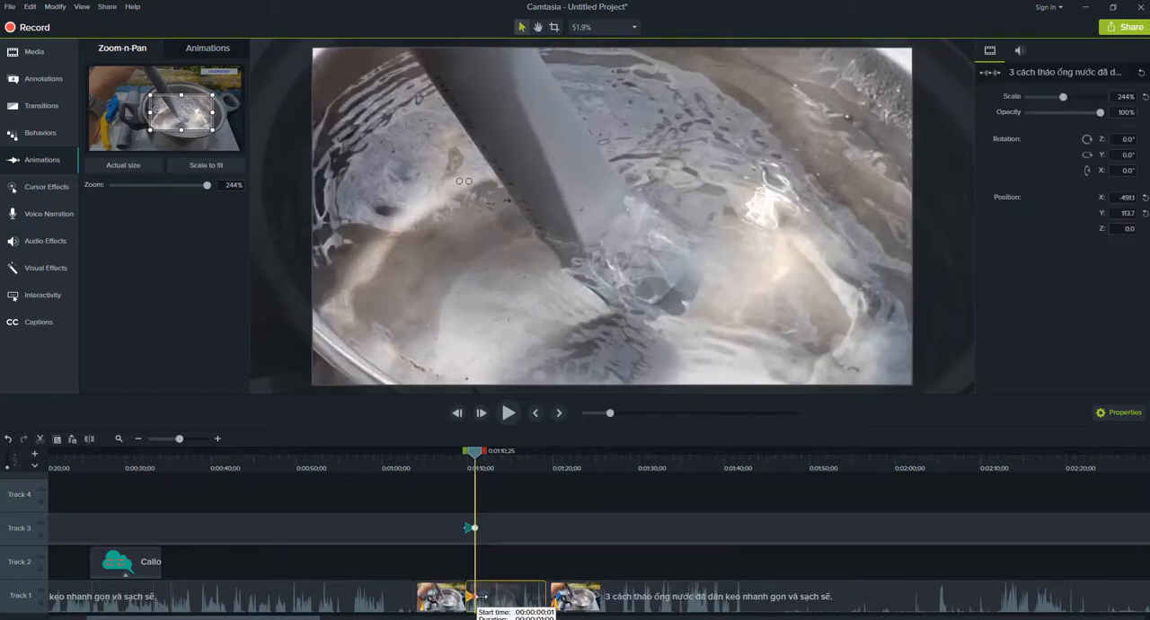
{"action": "left_click_drag", "start_coordinate": [485, 596], "coordinate": [494, 597]}
{"action": "left_click_drag", "start_coordinate": [474, 528], "coordinate": [493, 531]}
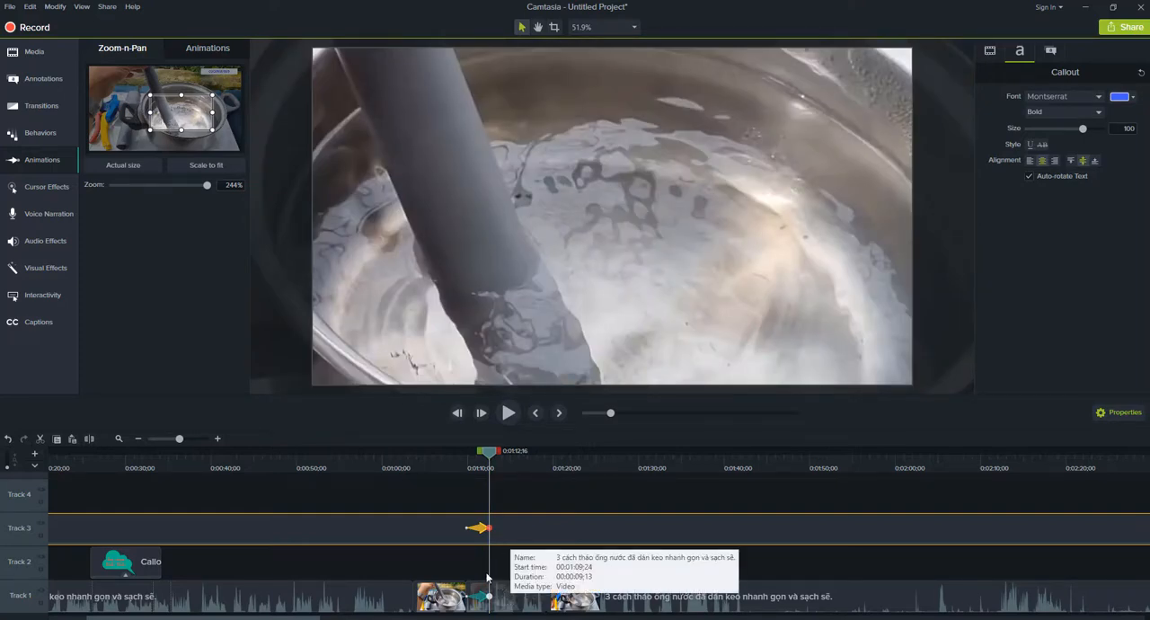
Pan the 244% zoom frame to the tools and pot handle, and extend the Track 1 zoom animation to 0:01:13;24.
{"action": "left_click_drag", "start_coordinate": [183, 114], "coordinate": [128, 124]}
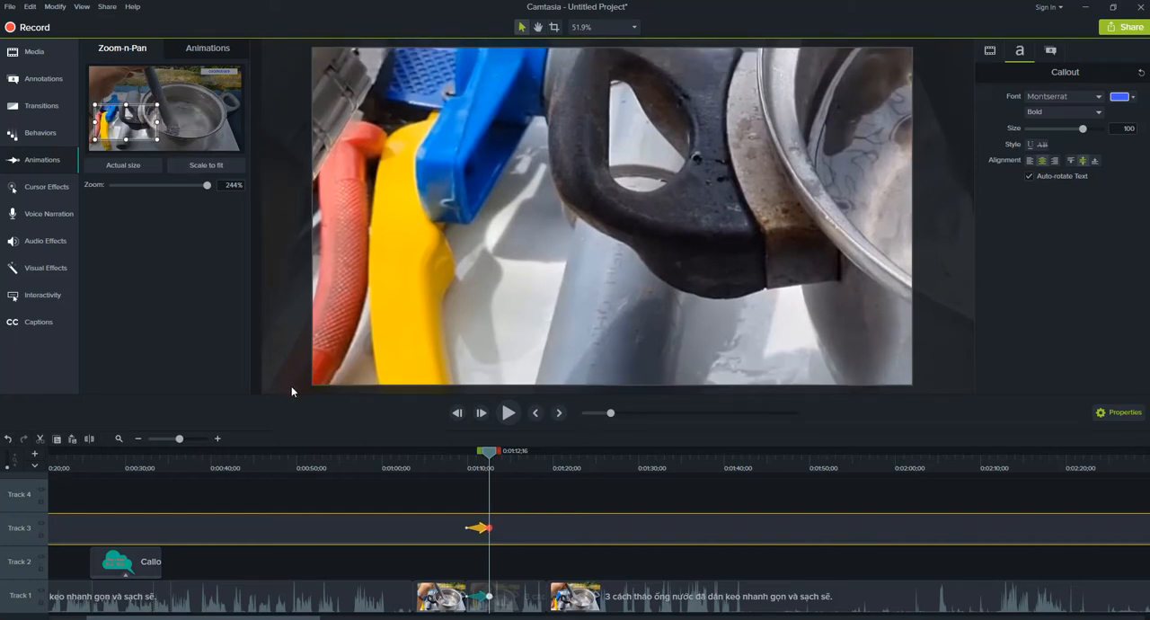
{"action": "left_click", "coordinate": [499, 467]}
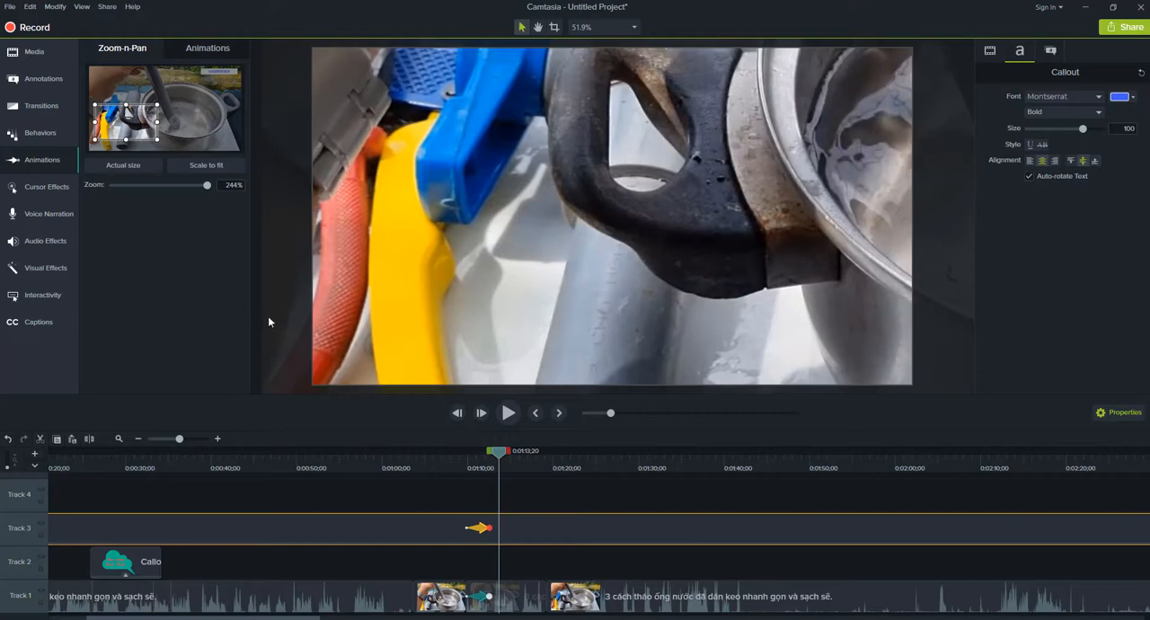
{"action": "left_click", "coordinate": [505, 606]}
{"action": "left_click", "coordinate": [509, 600]}
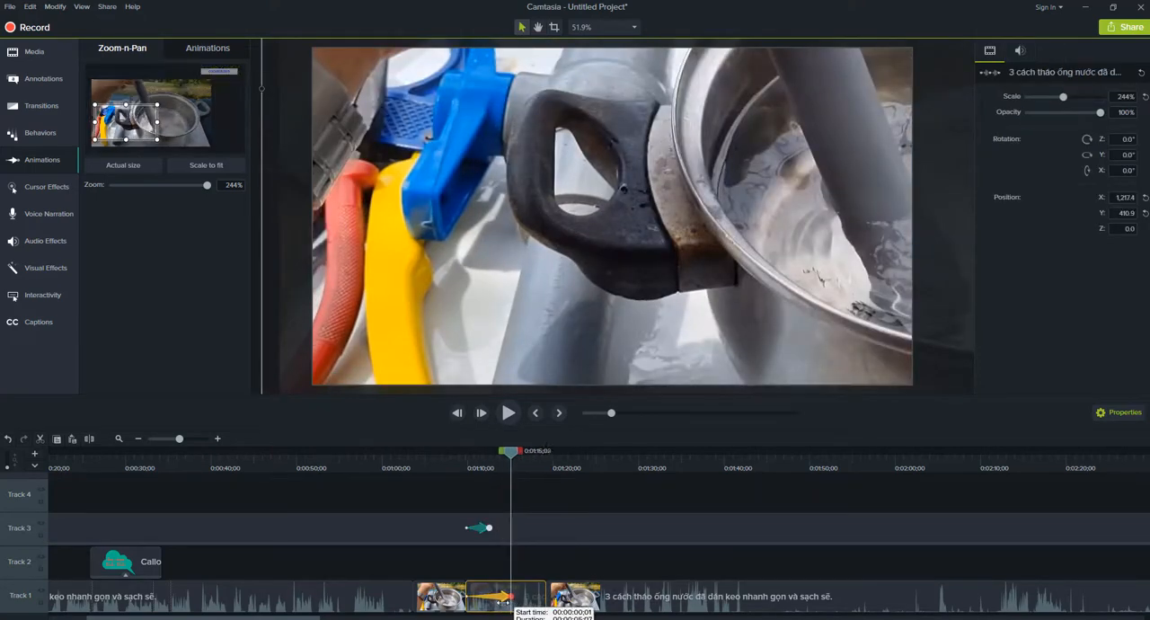
{"action": "left_click", "coordinate": [502, 611]}
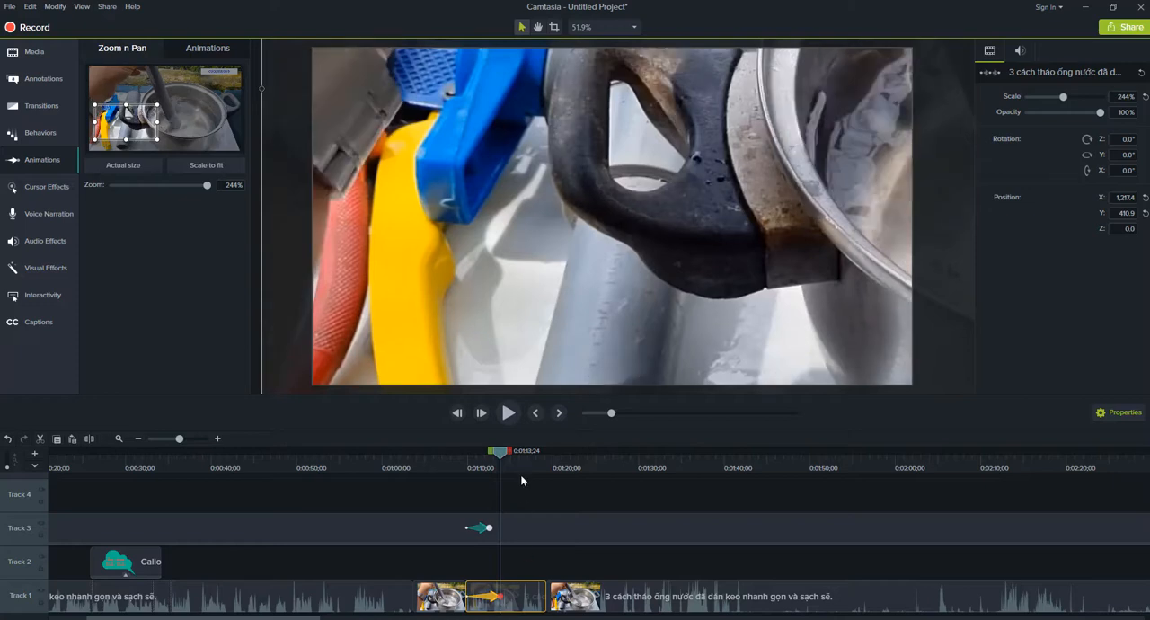
Add a Scale to fit zoom at 0:01:15;06 and extend its Track 1 animation to the clip's end.
{"action": "left_click_drag", "start_coordinate": [502, 450], "coordinate": [512, 480]}
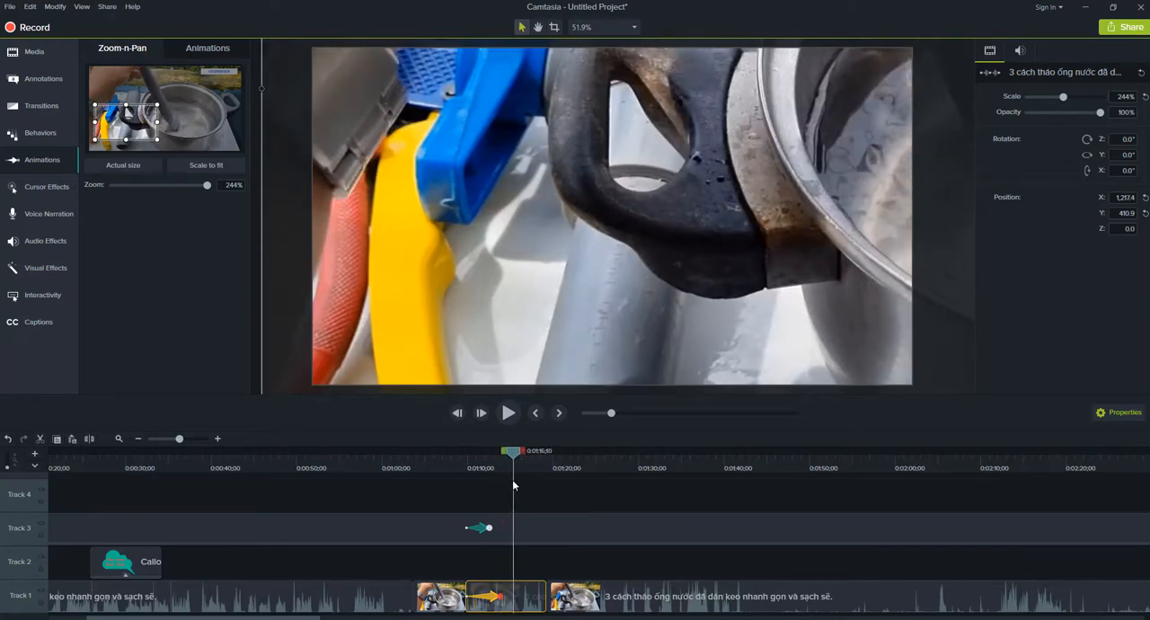
{"action": "left_click", "coordinate": [212, 168]}
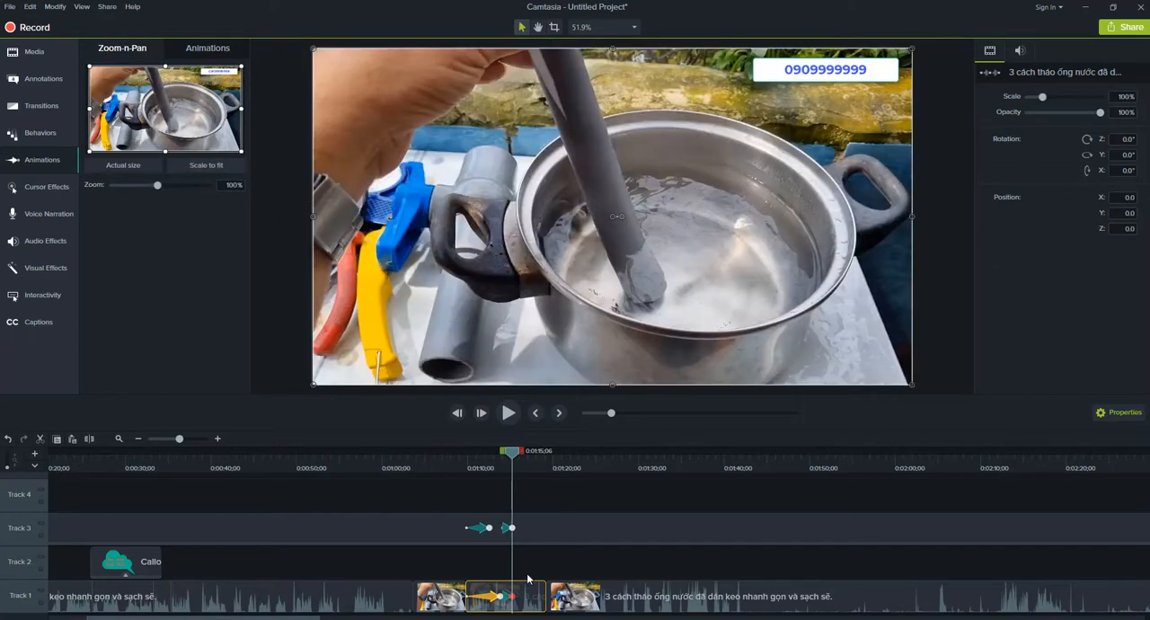
{"action": "left_click_drag", "start_coordinate": [511, 595], "coordinate": [543, 597]}
Play the clip from just before 0:01:09;24 to its end to check the zoom-in, pan and zoom-out.
{"action": "left_click", "coordinate": [458, 463]}
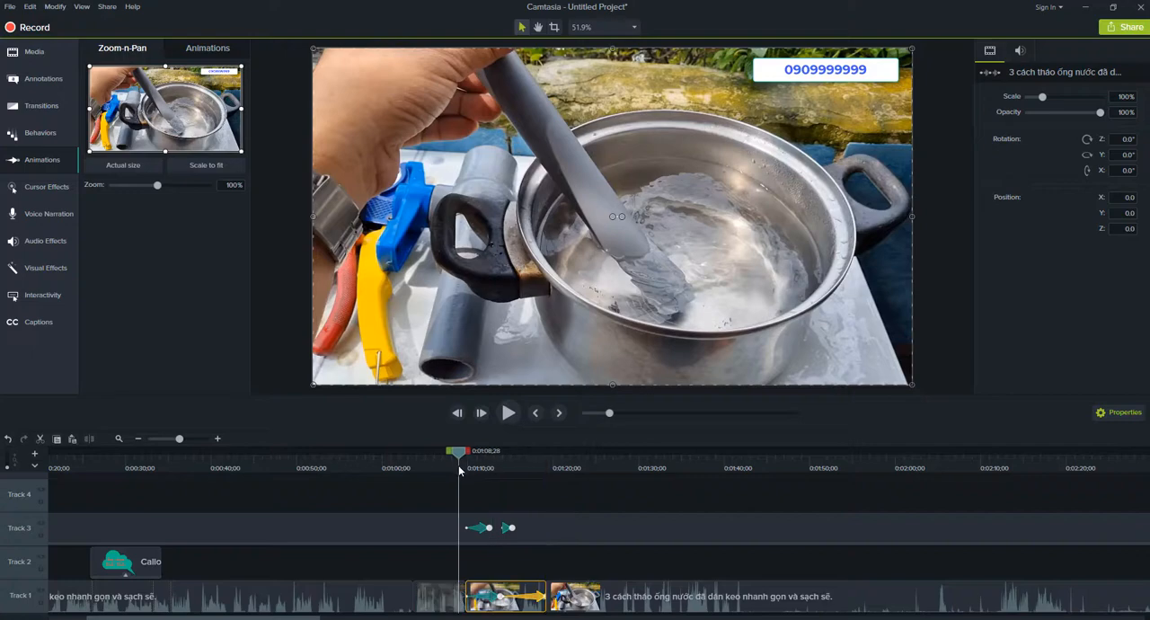
{"action": "key", "text": "space"}
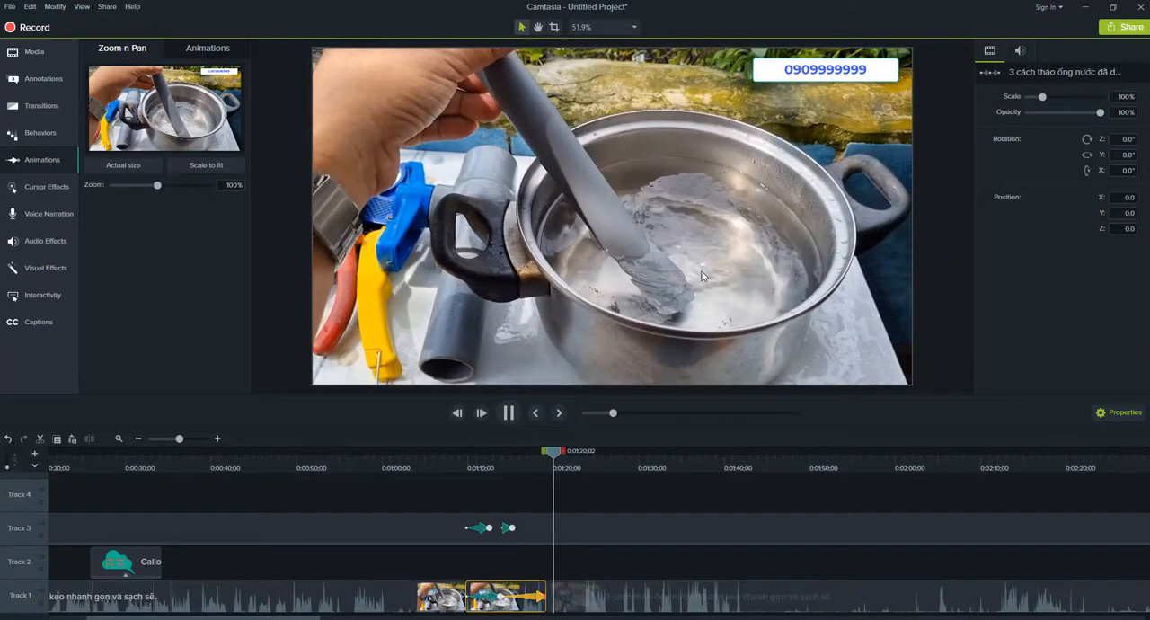
{"action": "left_click", "coordinate": [466, 497]}
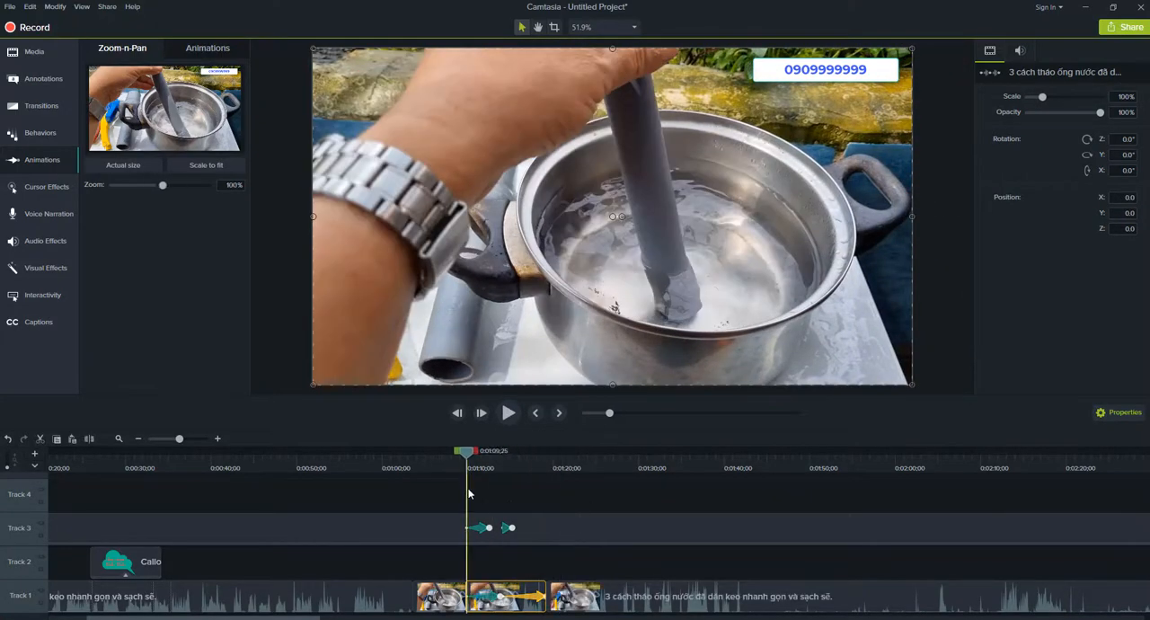
{"action": "key", "text": "space"}
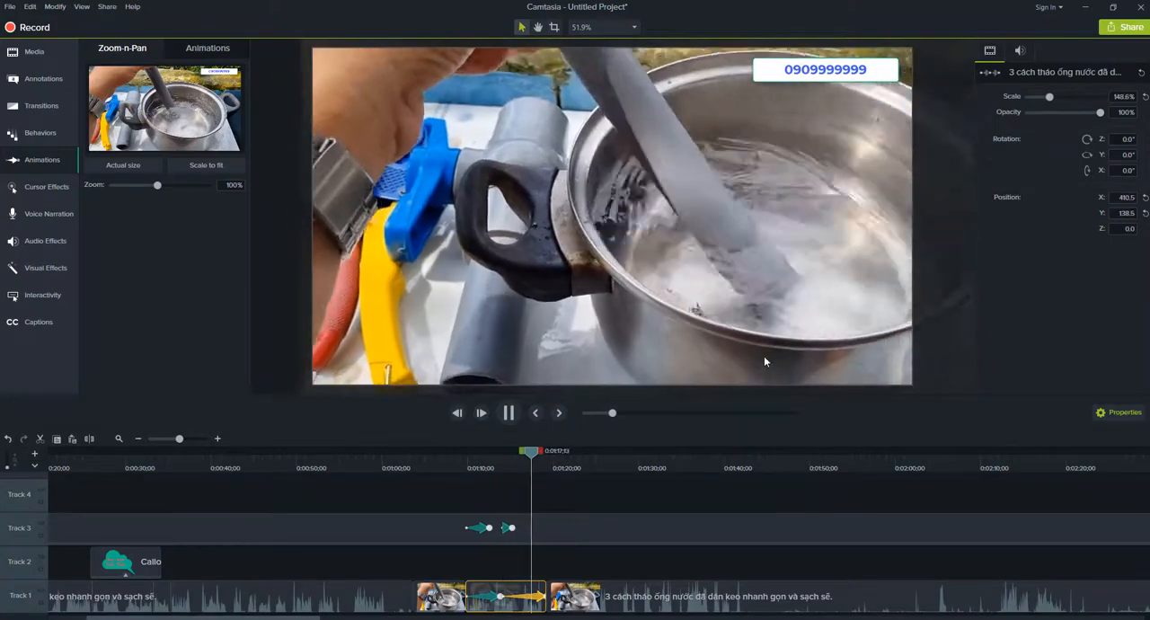
{"action": "key", "text": "space"}
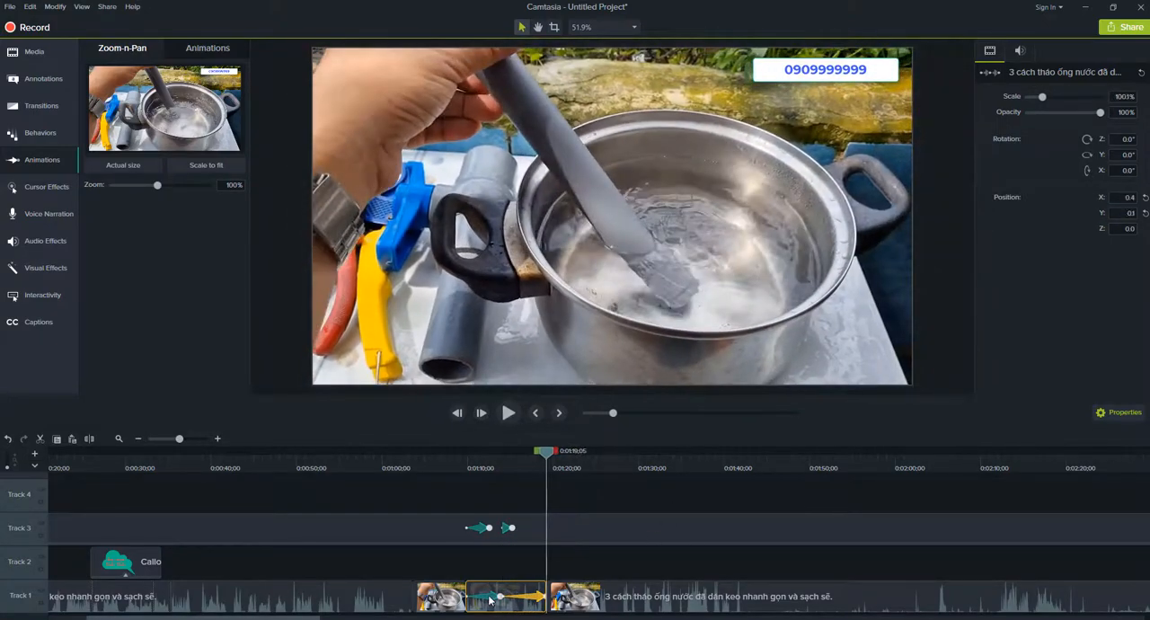
Delete all the Zoom-n-Pan animations from the Track 1 clip and the Track 3 callout.
{"action": "left_click", "coordinate": [500, 595]}
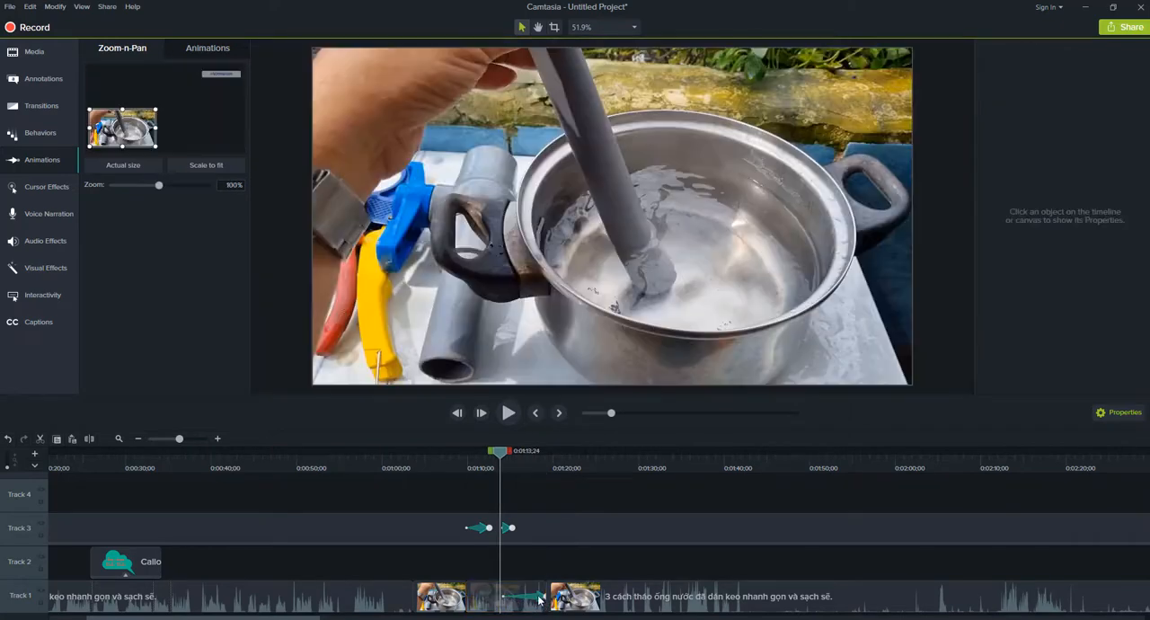
{"action": "left_click", "coordinate": [543, 595]}
{"action": "left_click", "coordinate": [511, 530]}
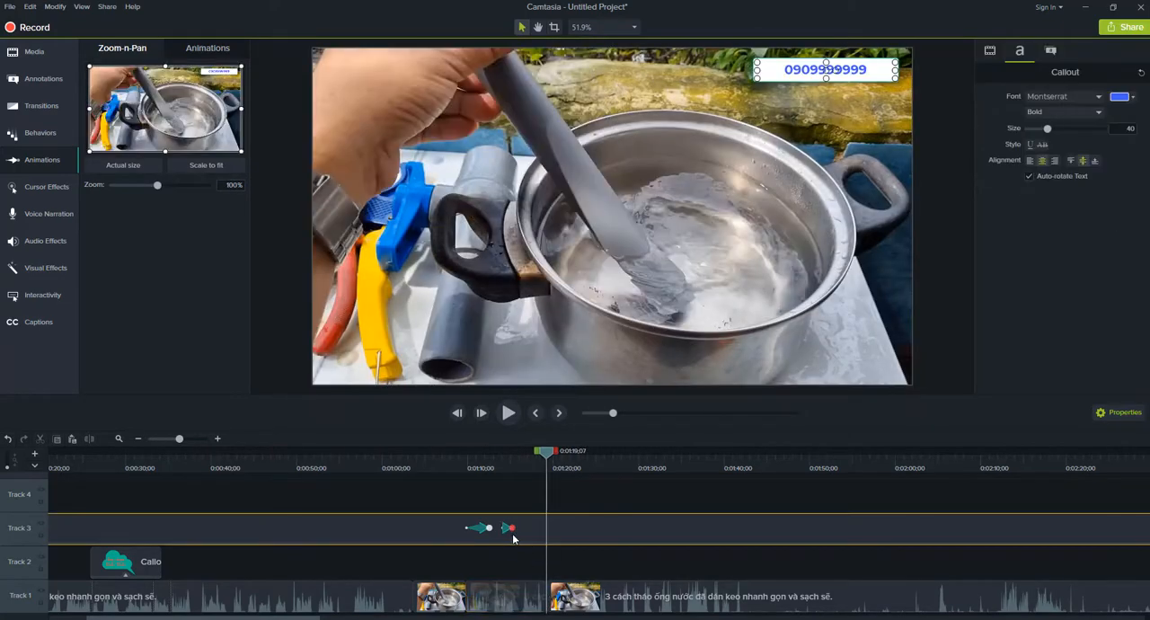
{"action": "left_click", "coordinate": [499, 539]}
{"action": "left_click", "coordinate": [489, 528]}
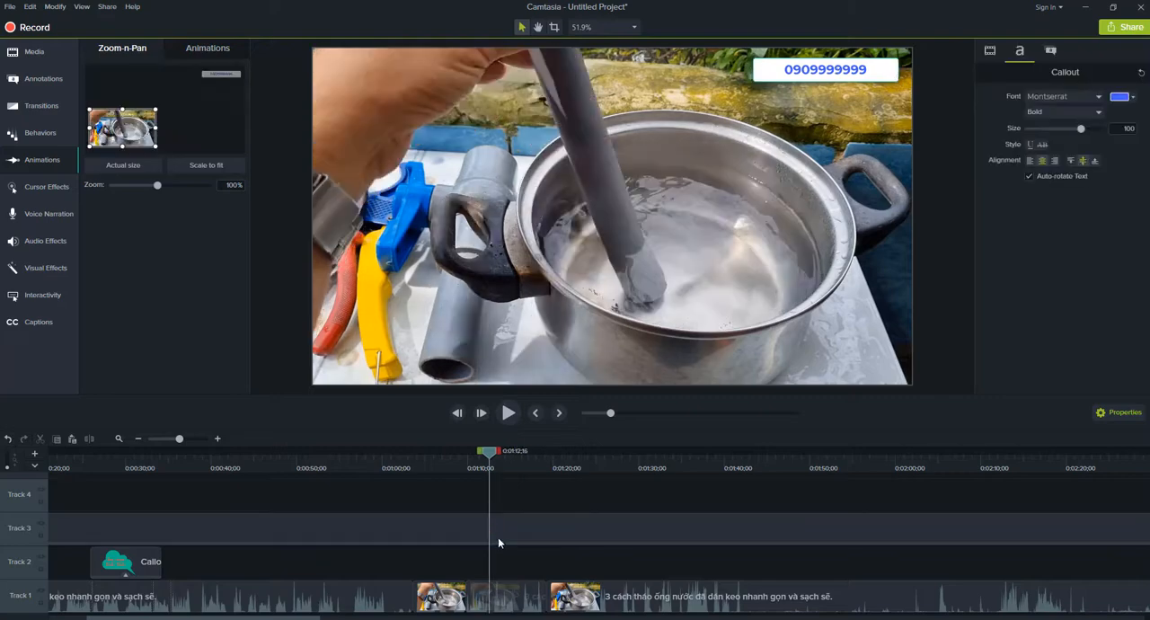
{"action": "left_click", "coordinate": [498, 537]}
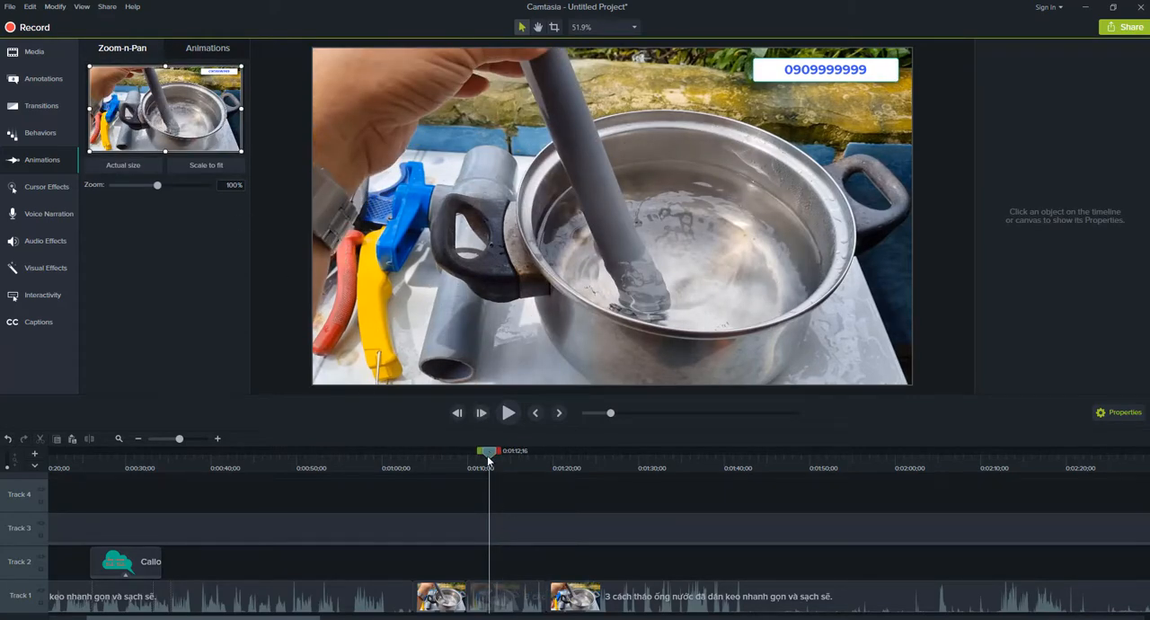
Create a 245% Zoom-n-Pan on the pot's interior at 0:01:09;24, extending the animations on both tracks to about 0:01:13;18.
{"action": "left_click", "coordinate": [459, 488]}
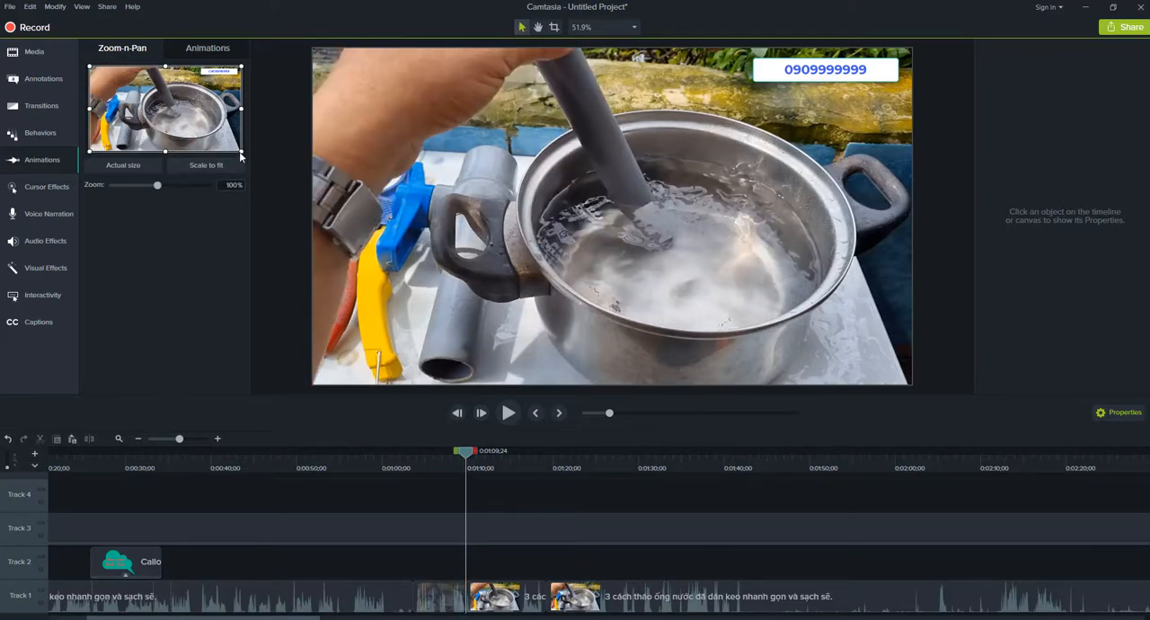
{"action": "left_click_drag", "start_coordinate": [241, 151], "coordinate": [172, 111]}
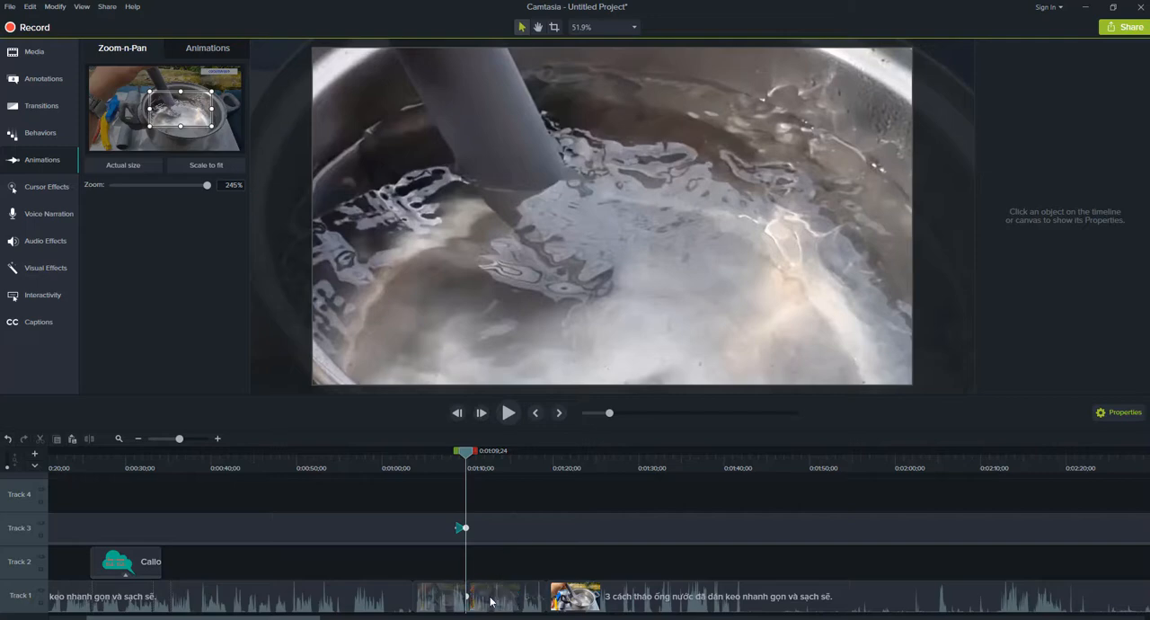
{"action": "left_click_drag", "start_coordinate": [467, 597], "coordinate": [501, 595]}
{"action": "left_click_drag", "start_coordinate": [463, 527], "coordinate": [490, 550]}
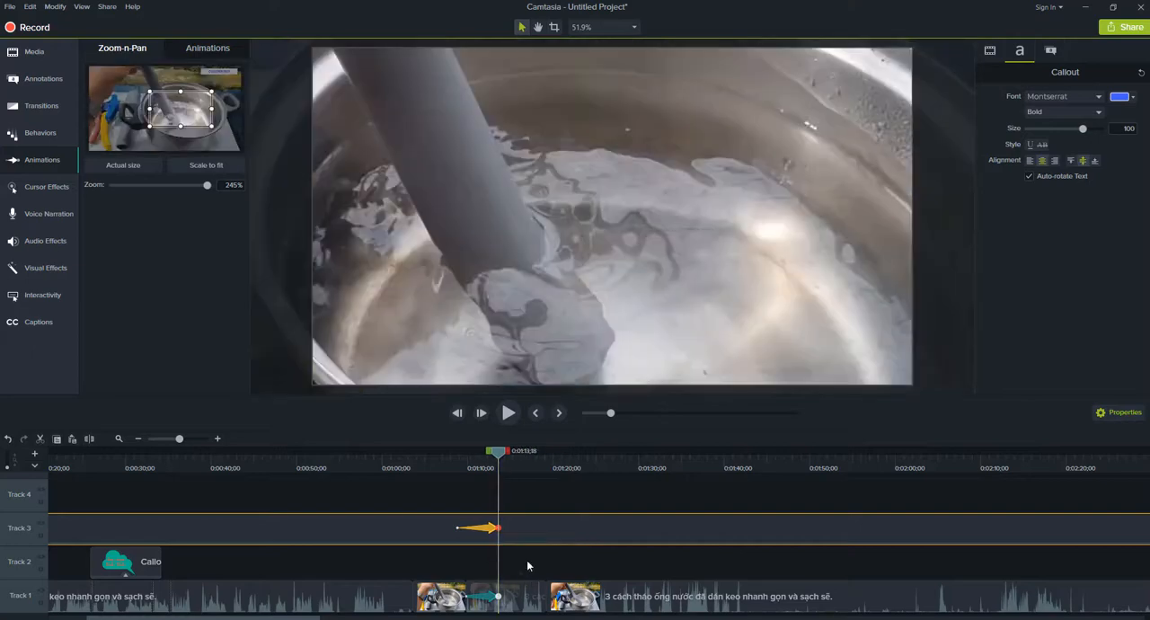
Add an Actual size zoom at 0:01:15;26 and reframe it to 158% over the hand, pipe and upper part of the pot.
{"action": "left_click_drag", "start_coordinate": [521, 470], "coordinate": [518, 473]}
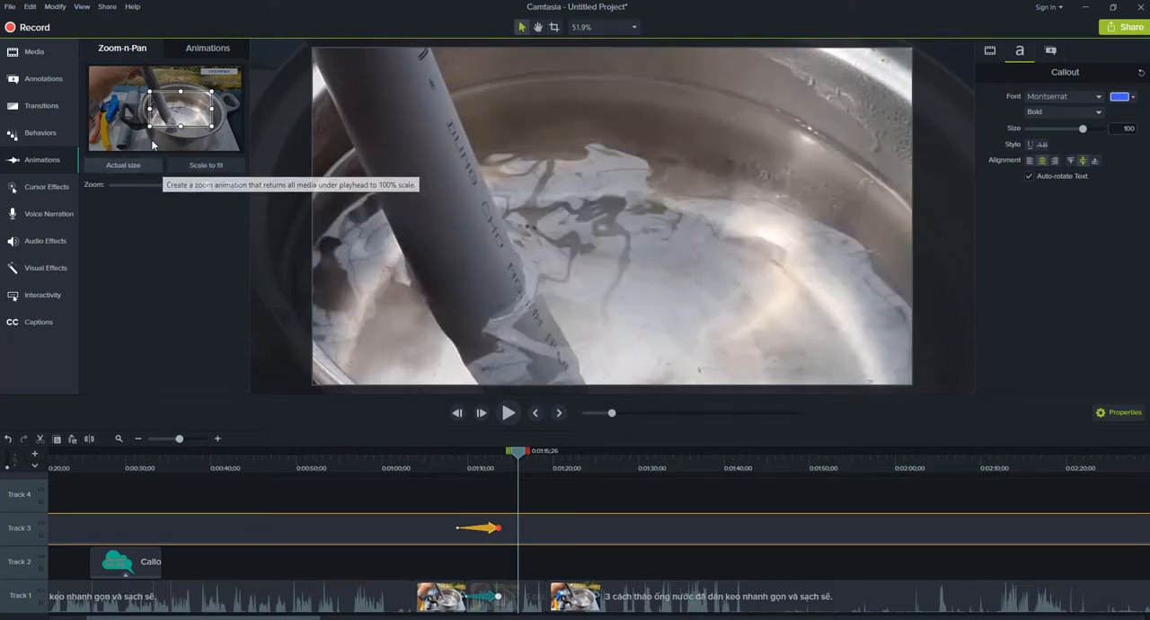
{"action": "left_click", "coordinate": [131, 168]}
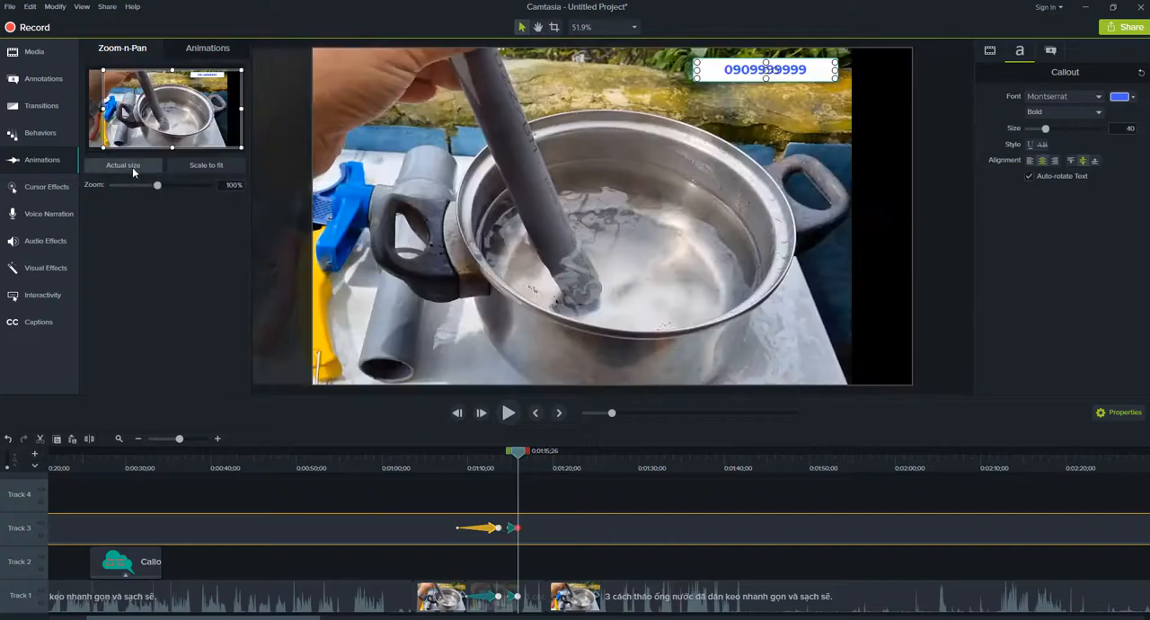
{"action": "left_click_drag", "start_coordinate": [241, 149], "coordinate": [194, 122]}
{"action": "mouse_move", "coordinate": [114, 94]}
{"action": "left_mouse_down"}
{"action": "mouse_move", "coordinate": [151, 113]}
{"action": "mouse_move", "coordinate": [130, 87]}
{"action": "left_mouse_up"}
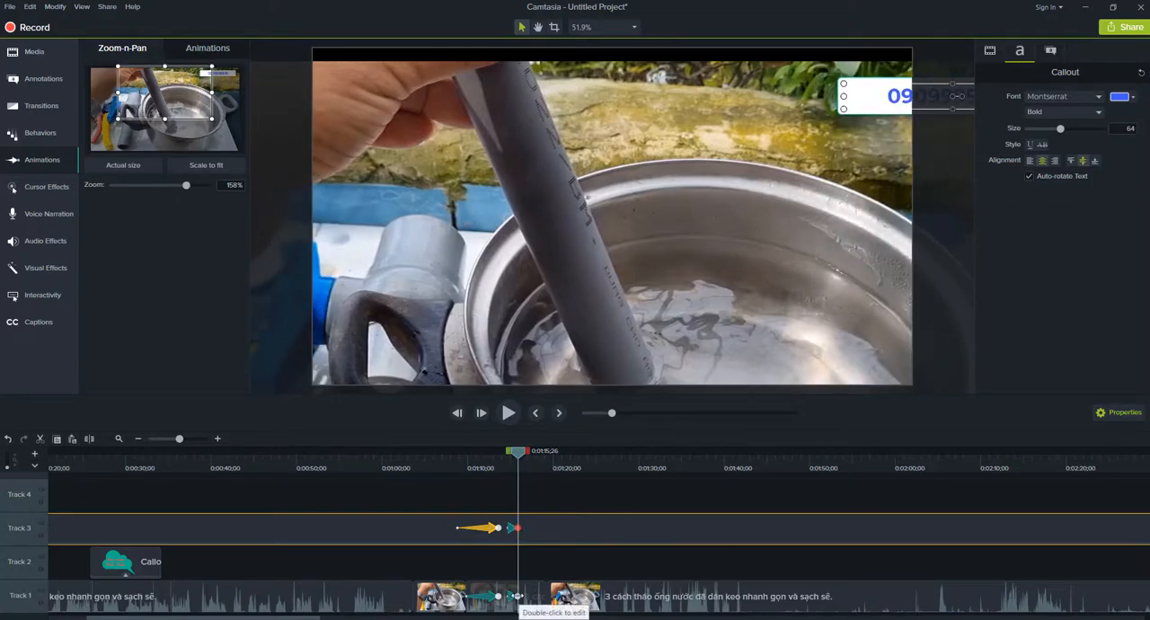
Extend Track 1's second zoom animation to 0:01:17;08 and add a Scale to fit zoom-out at 0:01:17;29, lasting until 0:01:19;07 on Track 1.
{"action": "left_click", "coordinate": [518, 595]}
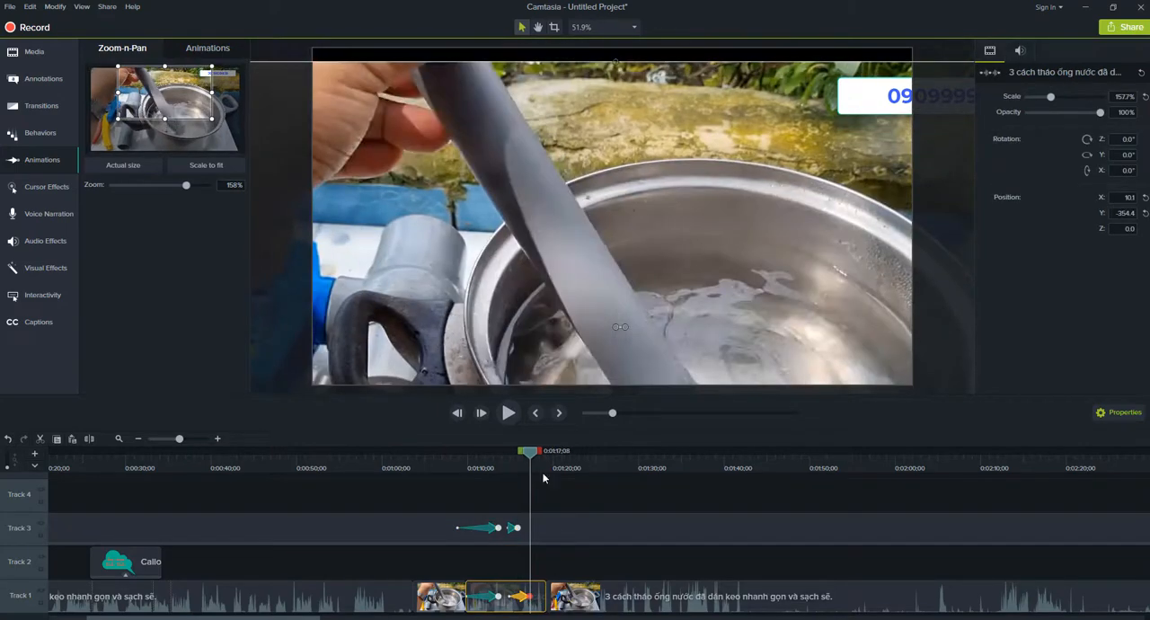
{"action": "left_click_drag", "start_coordinate": [532, 457], "coordinate": [537, 468]}
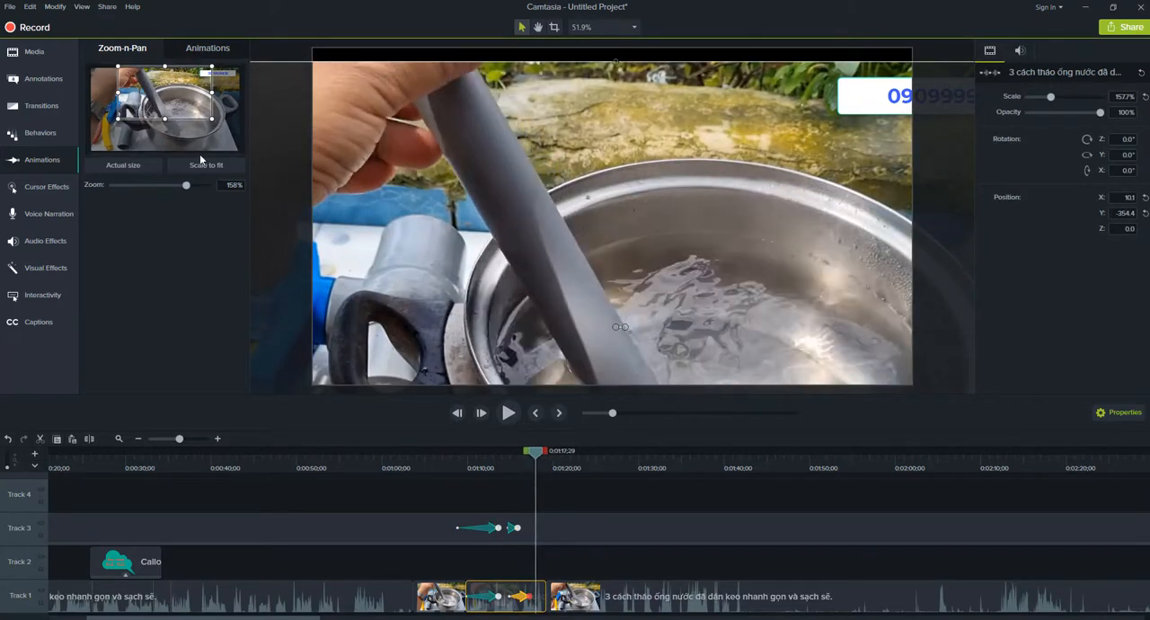
{"action": "left_click", "coordinate": [218, 168]}
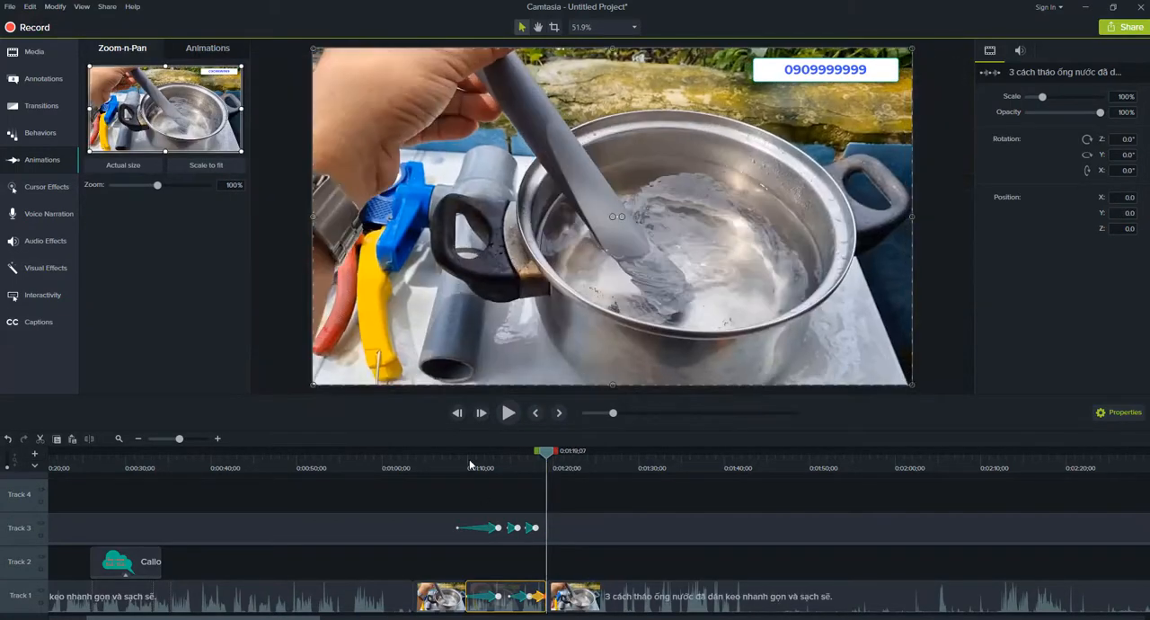
Play the section from about 0:01:06;07 to 0:01:23;07 to check the zoom-in, reframing and zoom-out on the clip and callout.
{"action": "left_click", "coordinate": [476, 466]}
{"action": "left_click", "coordinate": [456, 467]}
{"action": "key", "text": "space"}
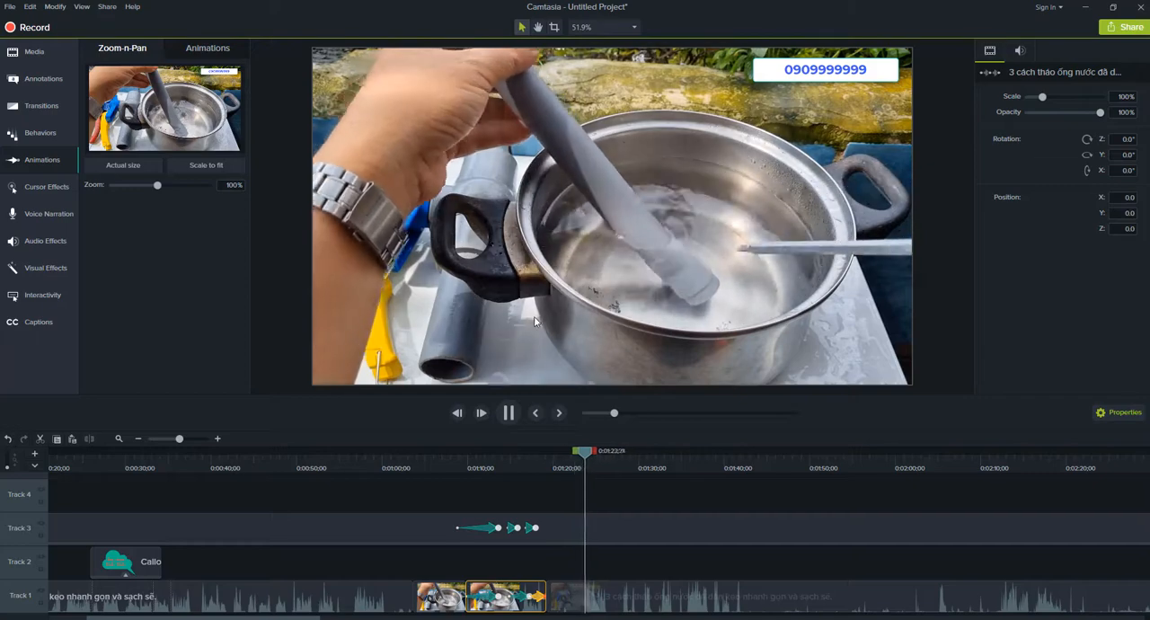
{"action": "left_click", "coordinate": [512, 527]}
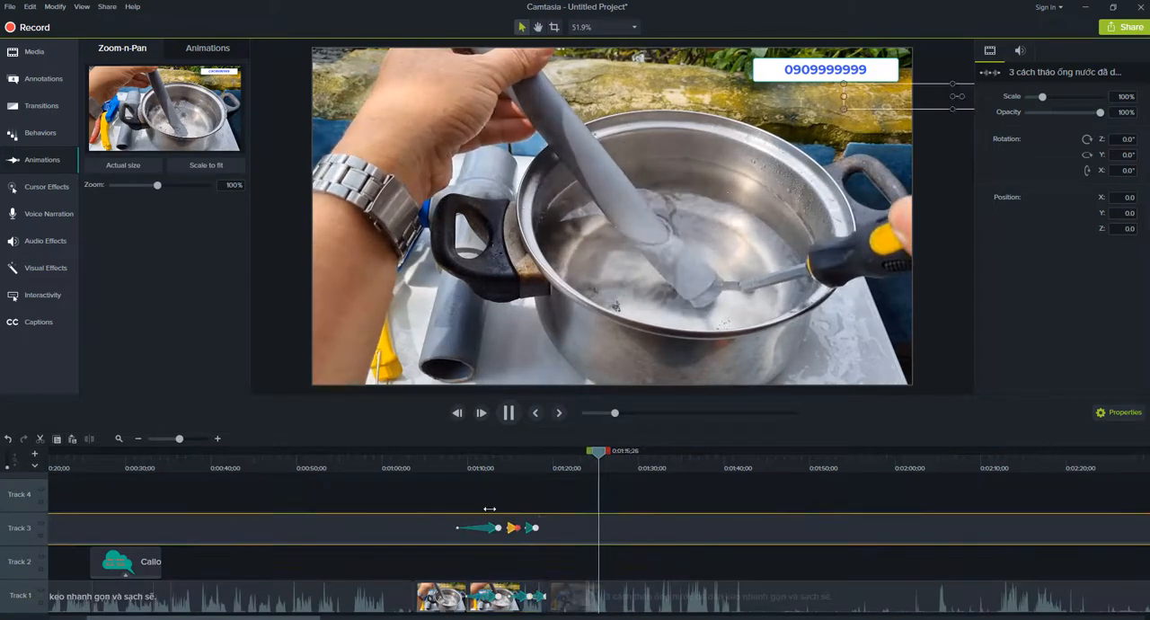
{"action": "left_click", "coordinate": [437, 495]}
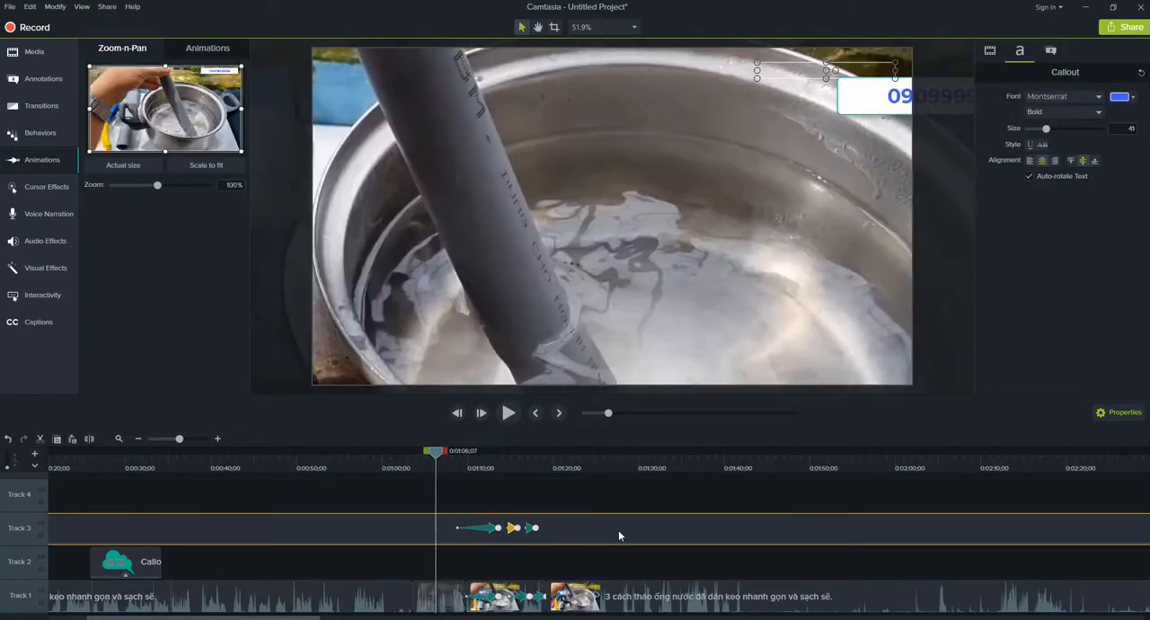
{"action": "key", "text": "space"}
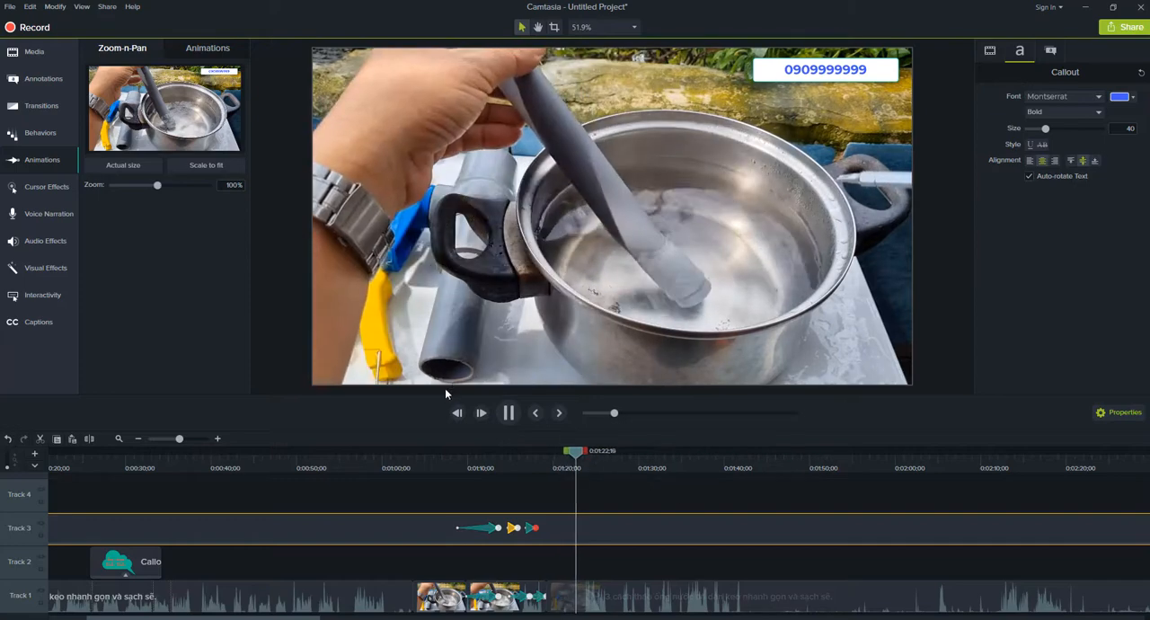
{"action": "key", "text": "space"}
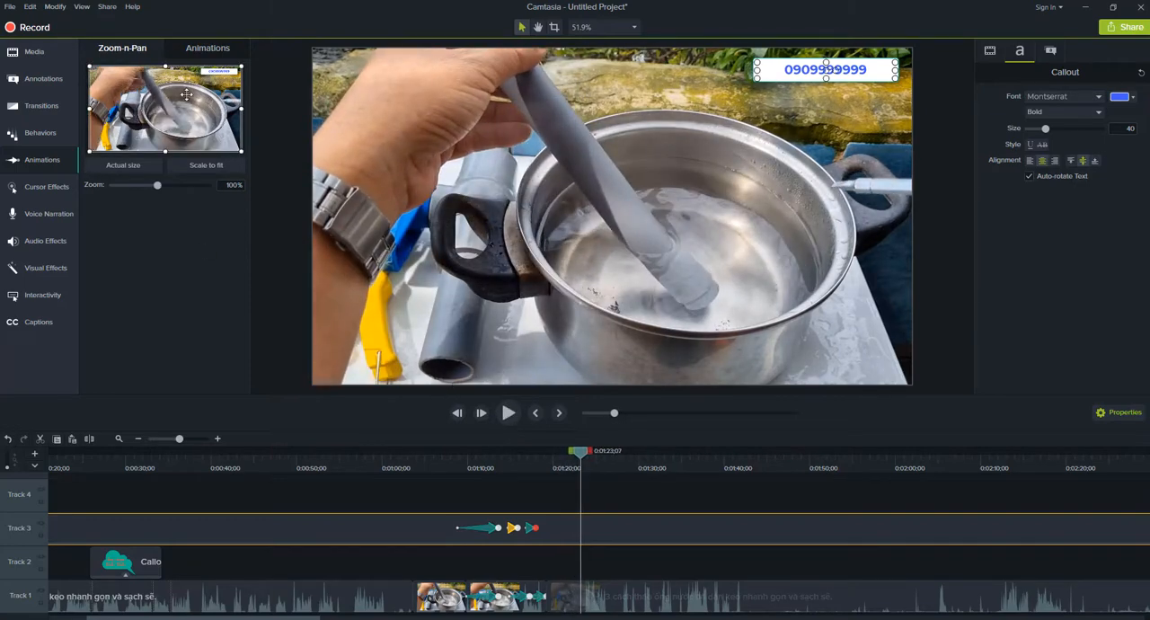
Display the preset animations in place of the Zoom-n-Pan settings.
{"action": "left_click", "coordinate": [208, 51]}
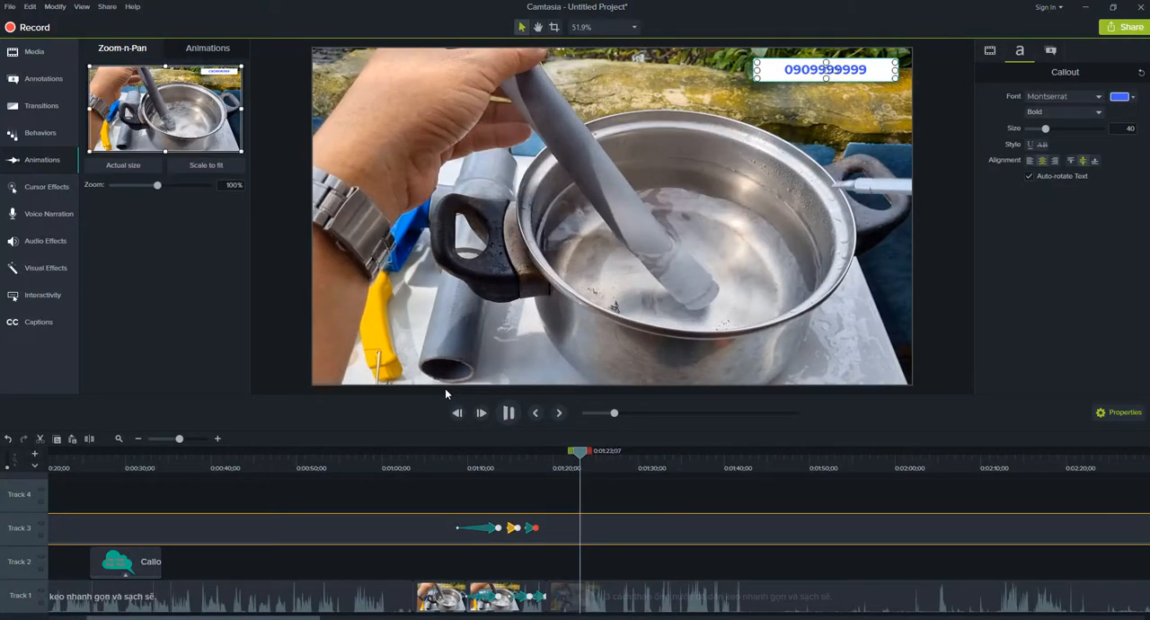
{"action": "key", "text": "space"}
{"action": "left_click", "coordinate": [207, 50]}
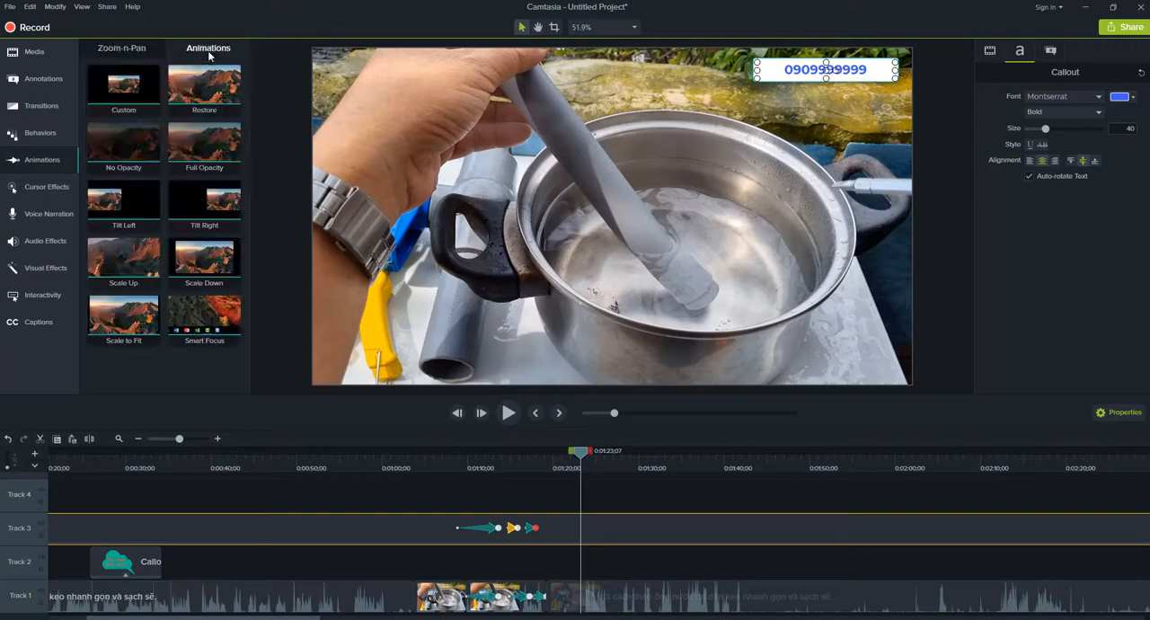